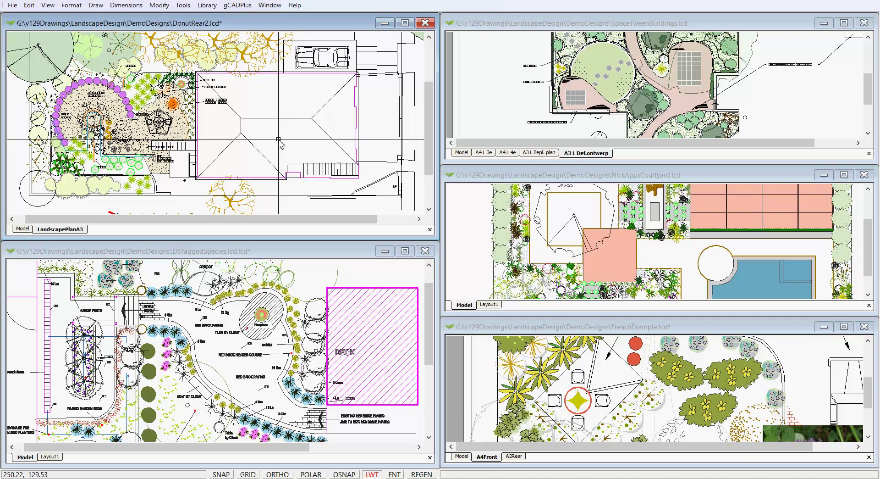
# Maximise the SpaceTweenBuildings drawing and pan the garden plan down in the view
pyautogui.click(696, 97)
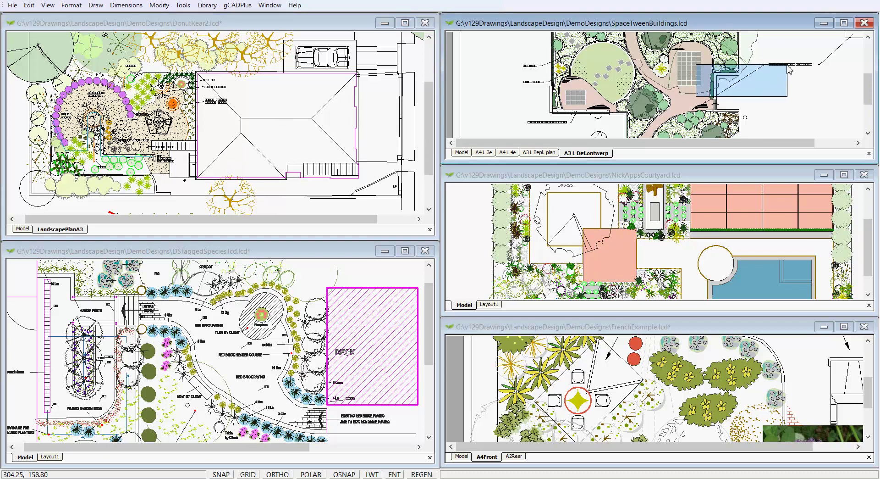
pyautogui.click(825, 59)
pyautogui.click(844, 23)
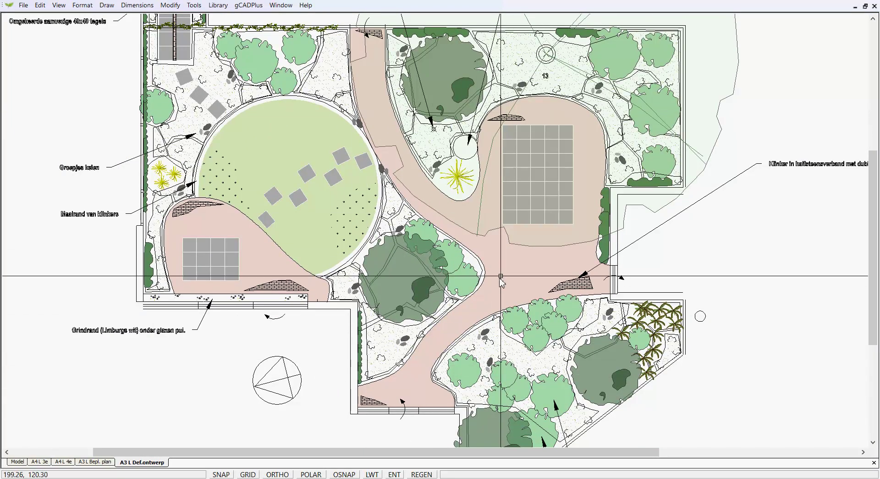
pyautogui.moveTo(354, 190); pyautogui.dragTo(315, 304, button='middle')
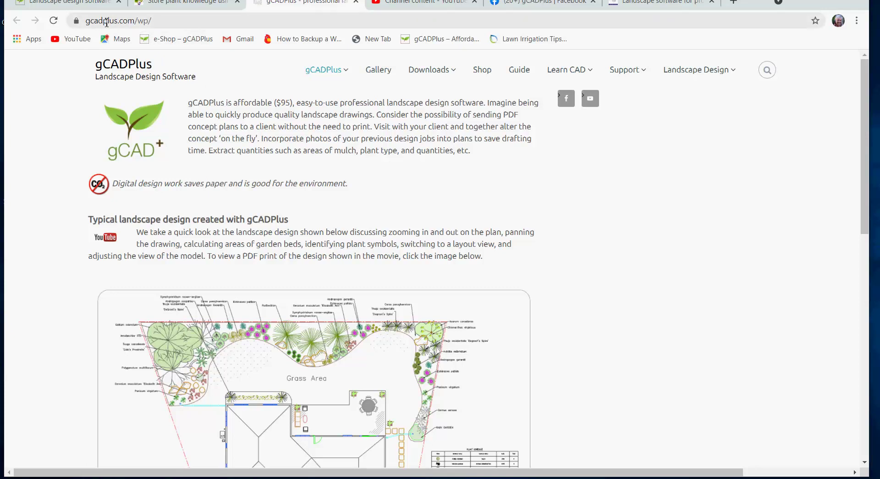
# Go to the Download gCADPlus page and browse its imperial and metric setup downloads
pyautogui.moveTo(424, 82)
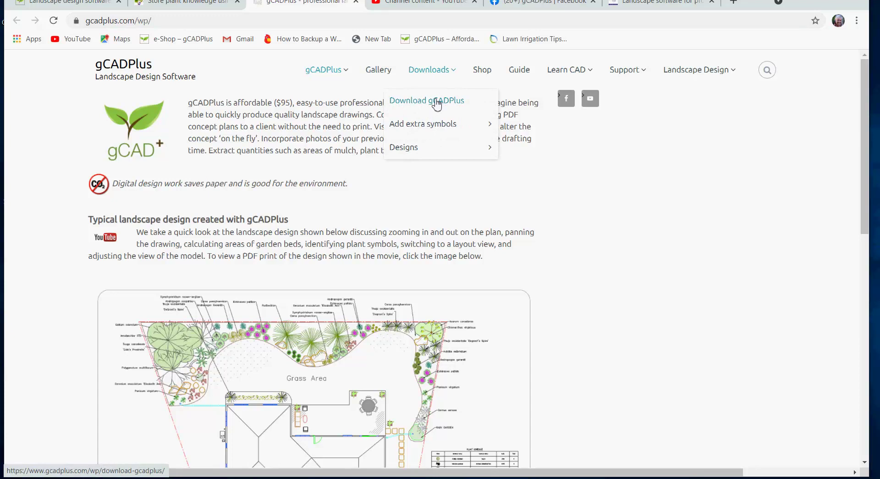
pyautogui.click(435, 101)
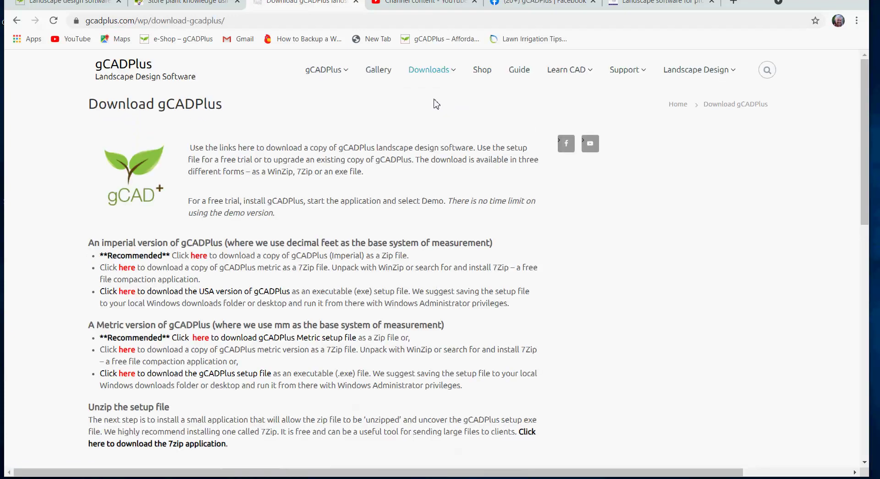
pyautogui.scroll(-2, 274, 231)
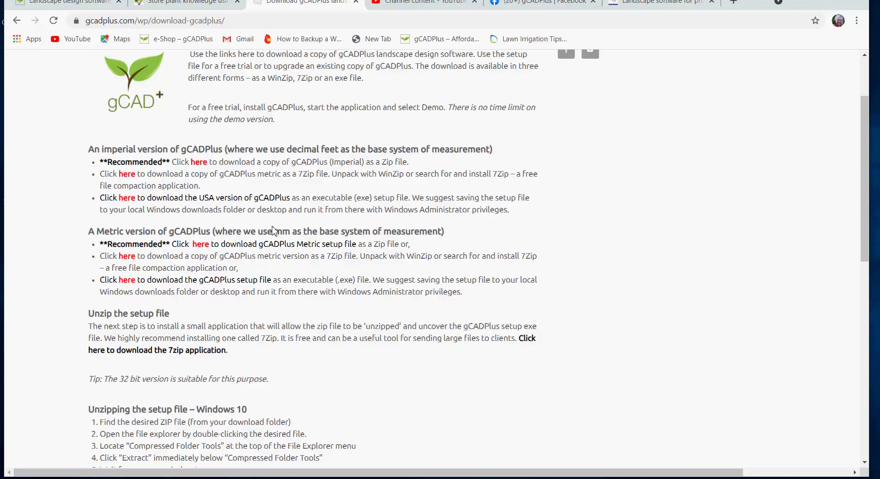
pyautogui.scroll(-2, 274, 231)
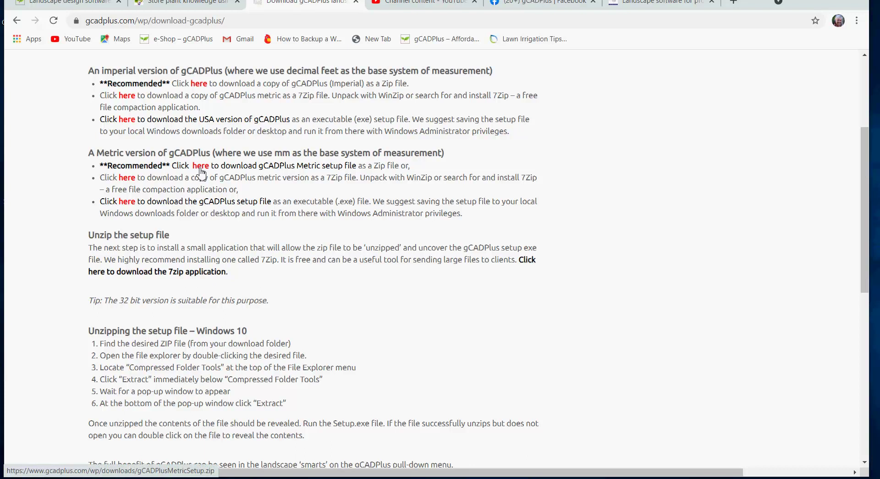
pyautogui.scroll(1, 202, 172)
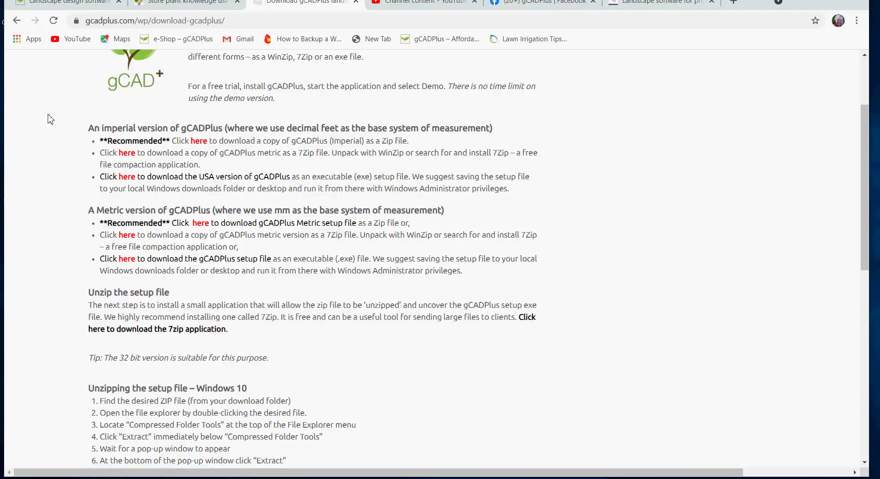
pyautogui.scroll(1, 137, 87)
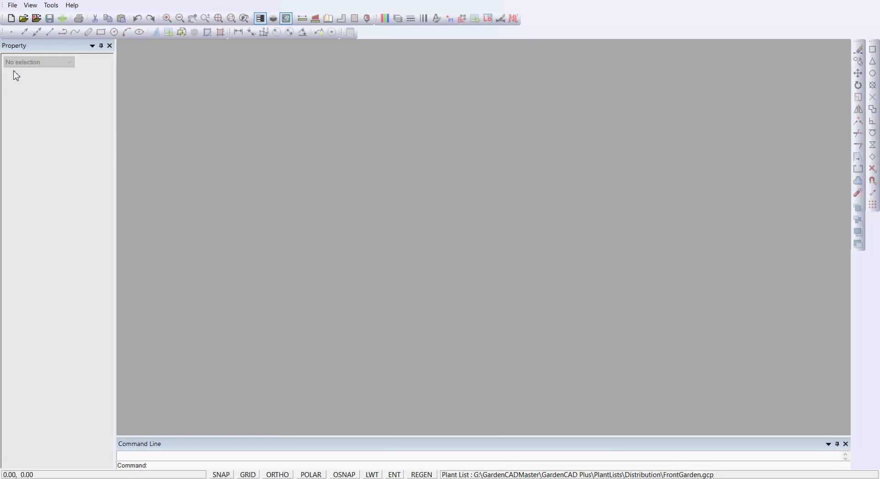
# Start a new drawing from the FrontGarden.lcd template
pyautogui.click(11, 23)
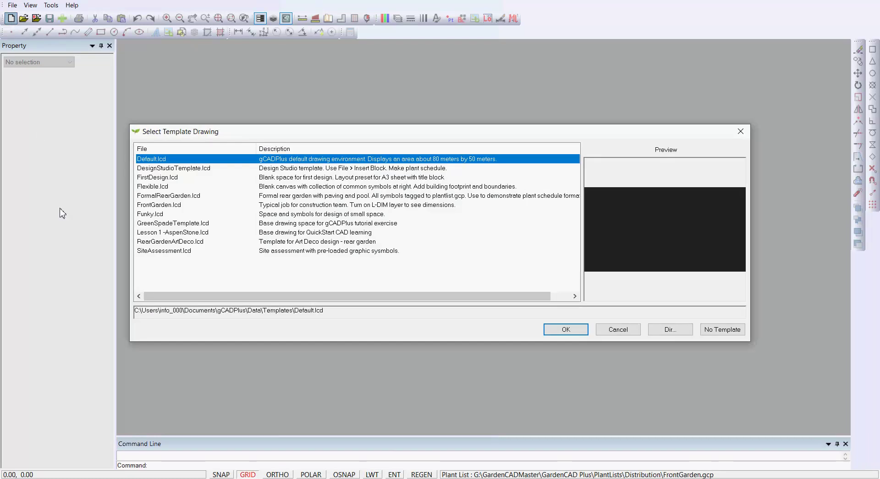
pyautogui.click(168, 207)
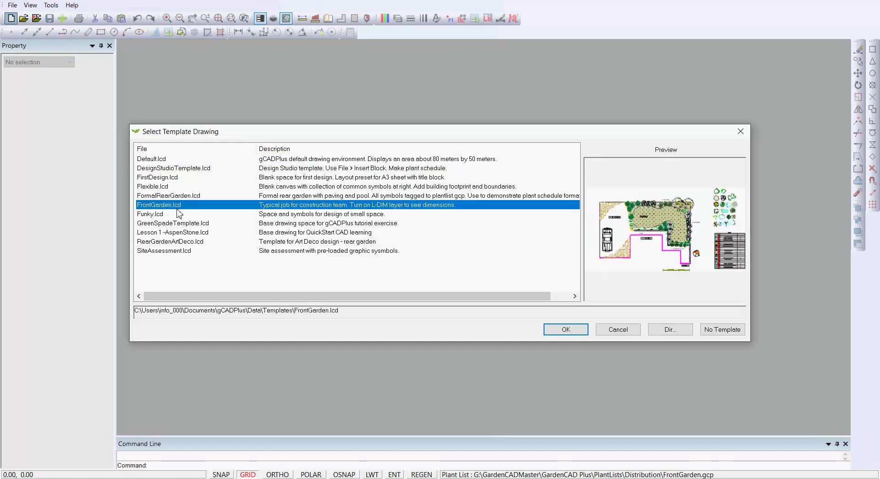
pyautogui.click(568, 336)
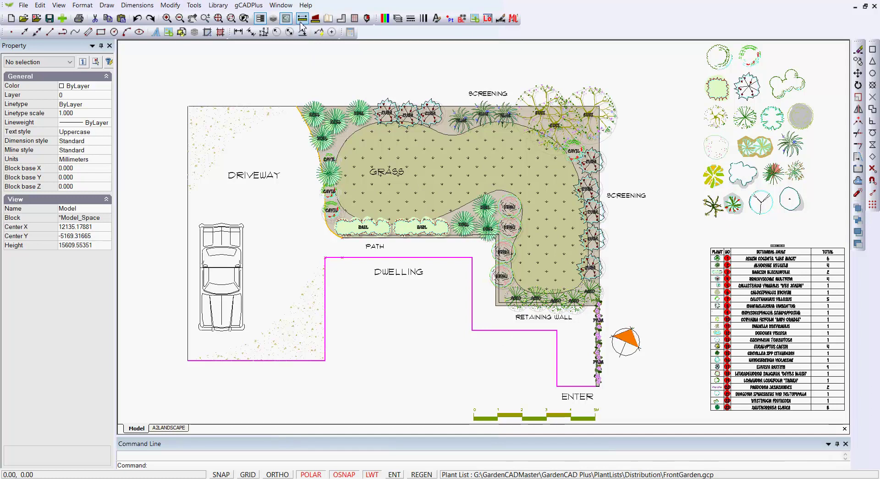
pyautogui.click(318, 32)
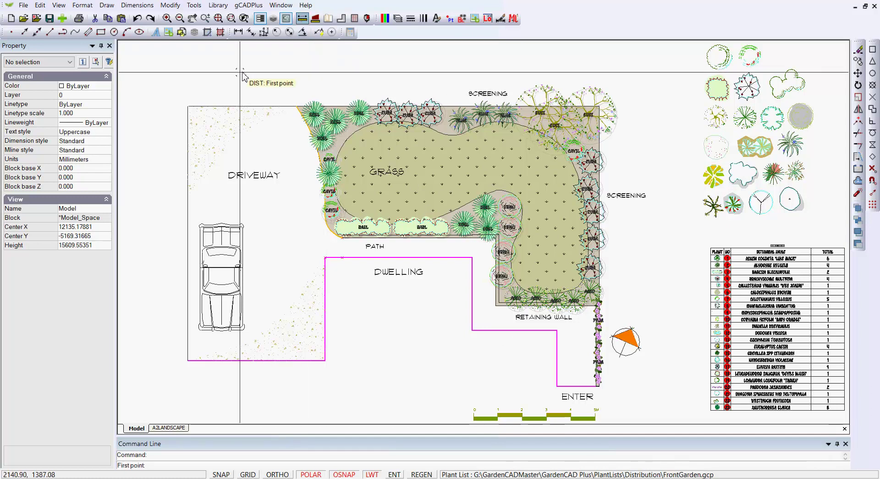
pyautogui.click(188, 68)
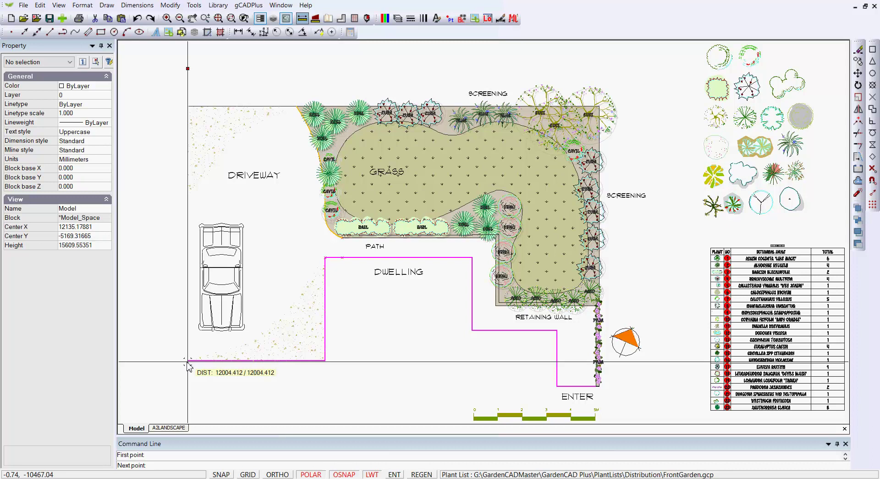
pyautogui.click(243, 386)
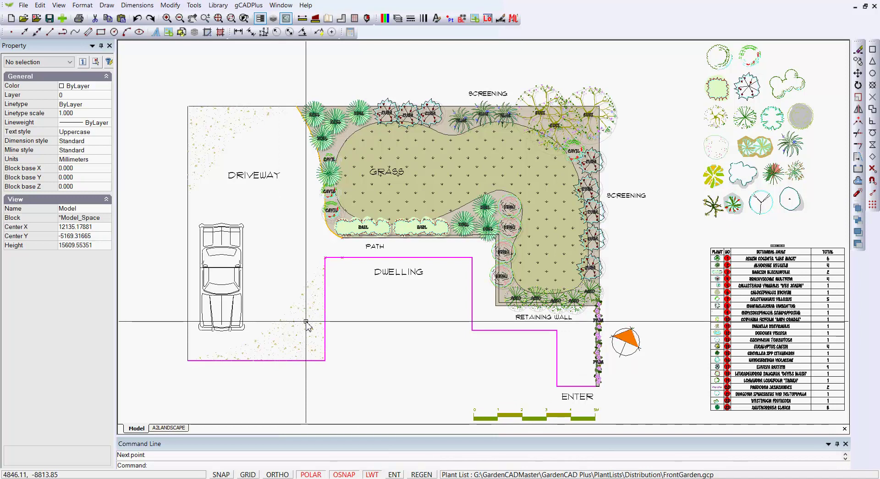
pyautogui.press('Escape')
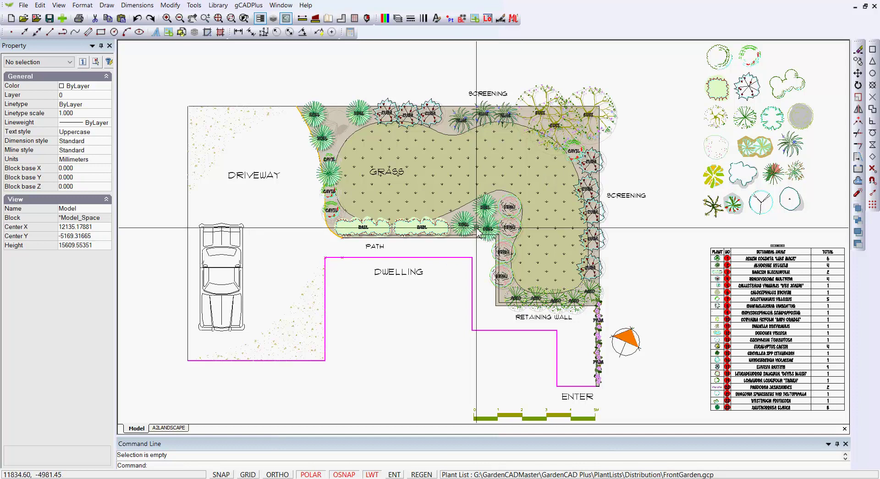
pyautogui.scroll(4, 476, 227)
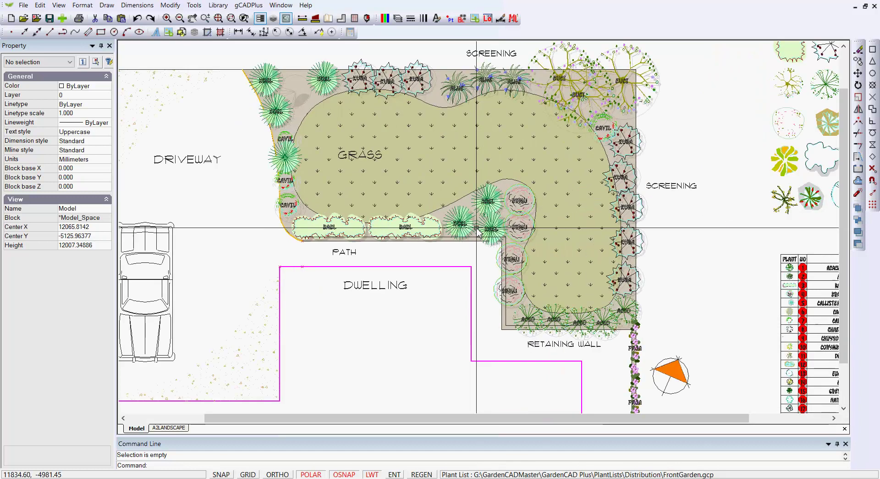
pyautogui.scroll(1, 476, 228)
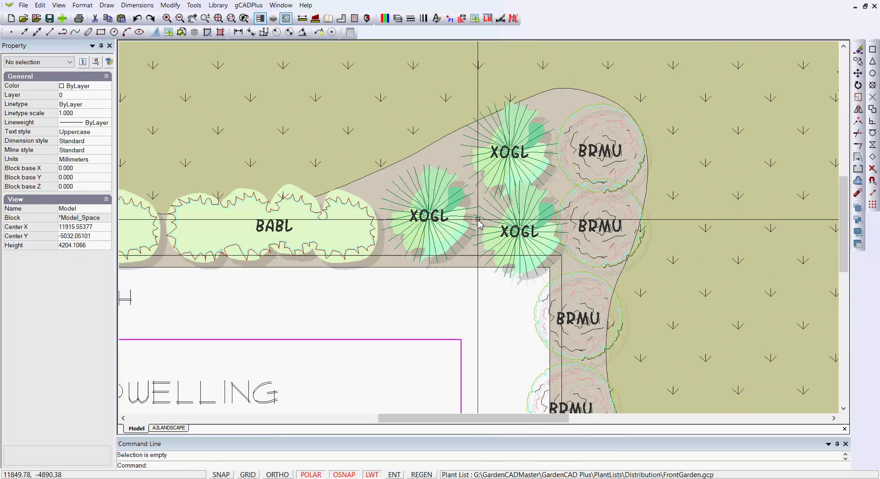
pyautogui.scroll(-4, 478, 221)
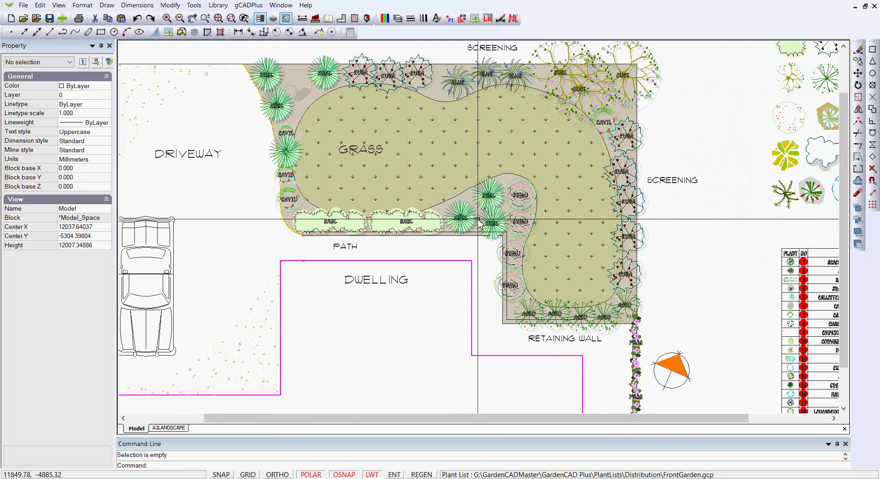
pyautogui.moveTo(477, 220)
pyautogui.mouseDown(button='middle')
pyautogui.moveTo(406, 233)
pyautogui.moveTo(323, 278)
pyautogui.mouseUp(button='middle')
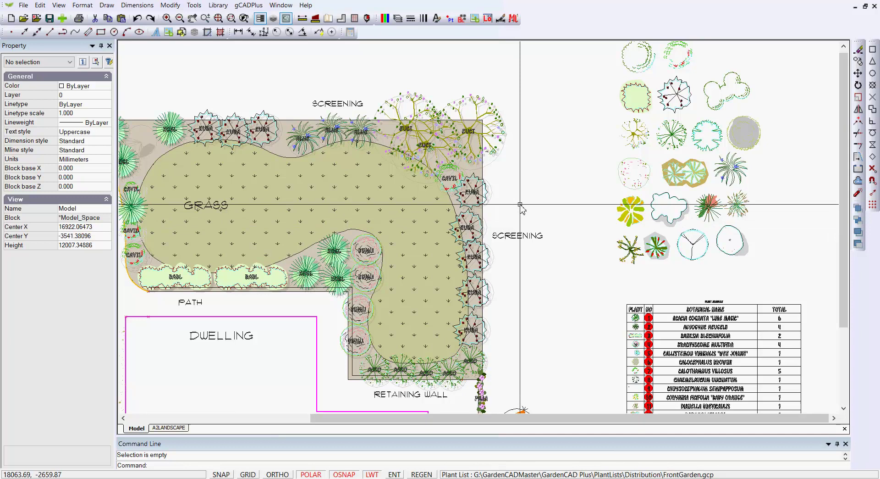
pyautogui.scroll(3, 525, 97)
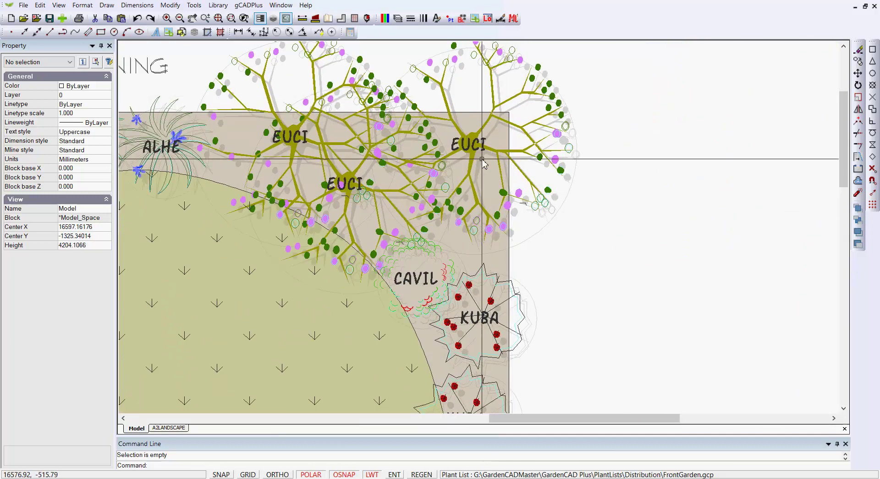
pyautogui.click(493, 105)
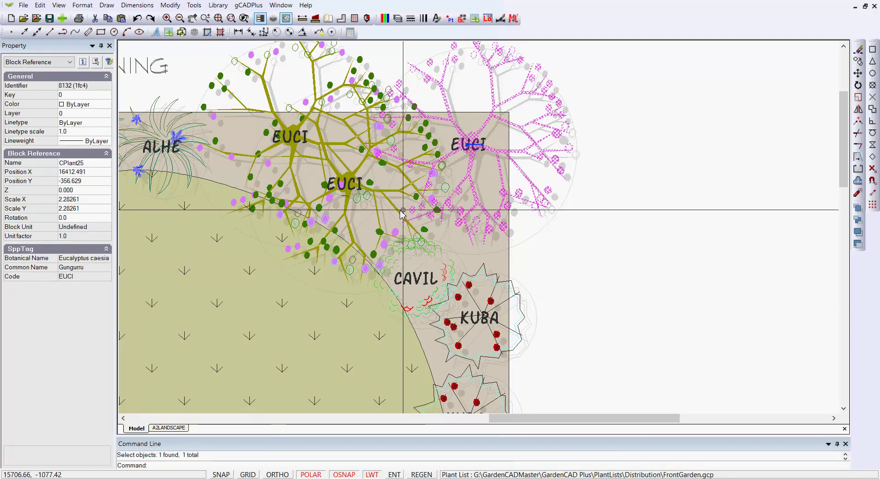
pyautogui.press('Escape')
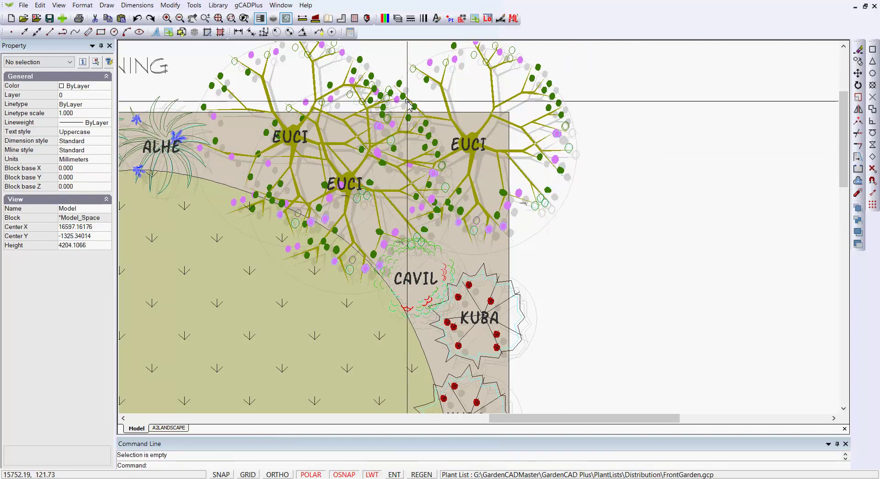
# Switch off the L-PLNT-SHADOW layer to hide the grey plant shadows
pyautogui.click(398, 19)
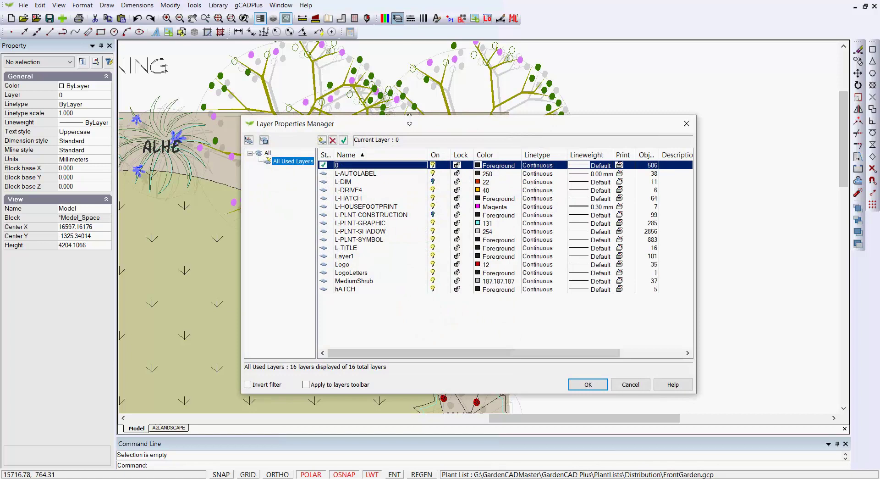
pyautogui.click(432, 233)
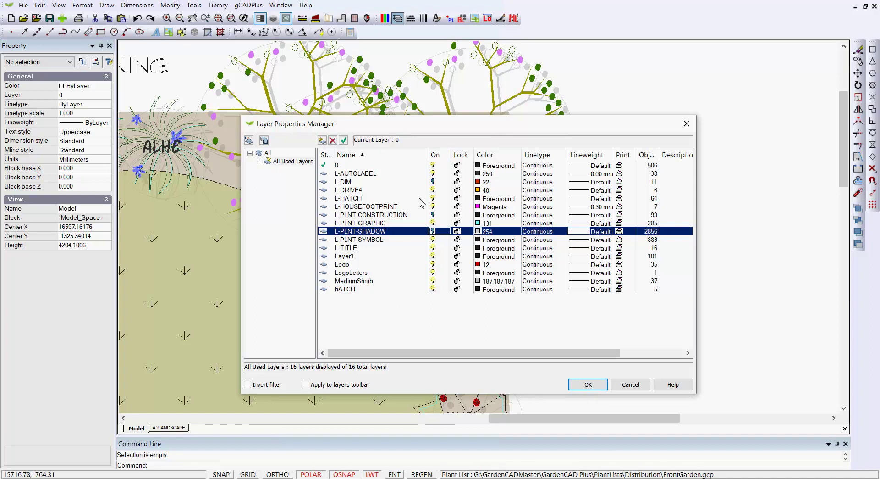
pyautogui.click(588, 384)
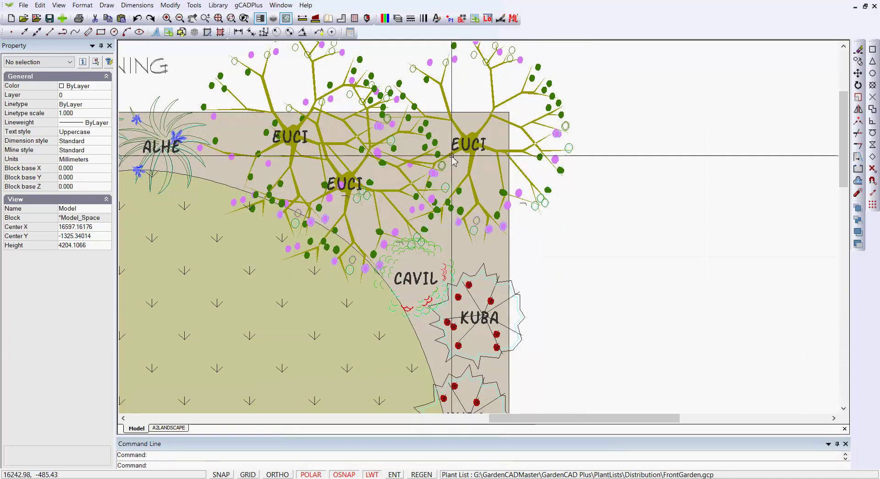
# Switch on the L-DIM layer so the plant labels and dimensions show
pyautogui.click(398, 19)
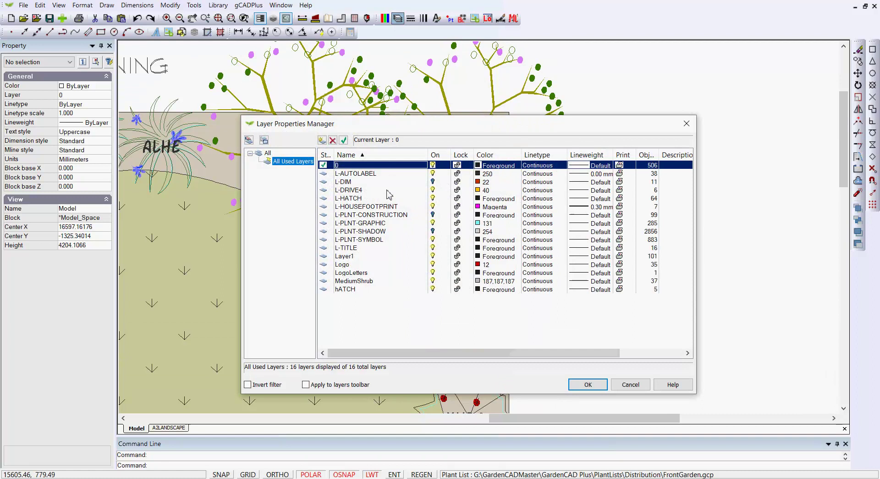
pyautogui.click(433, 183)
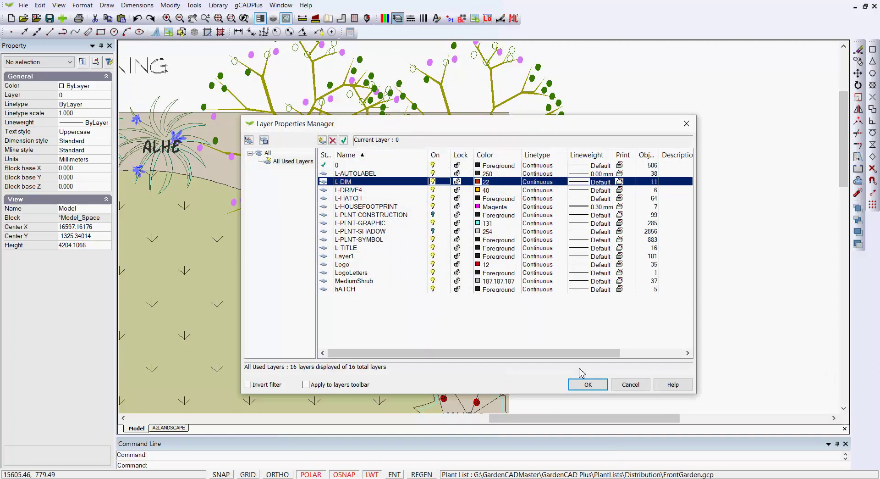
pyautogui.click(587, 383)
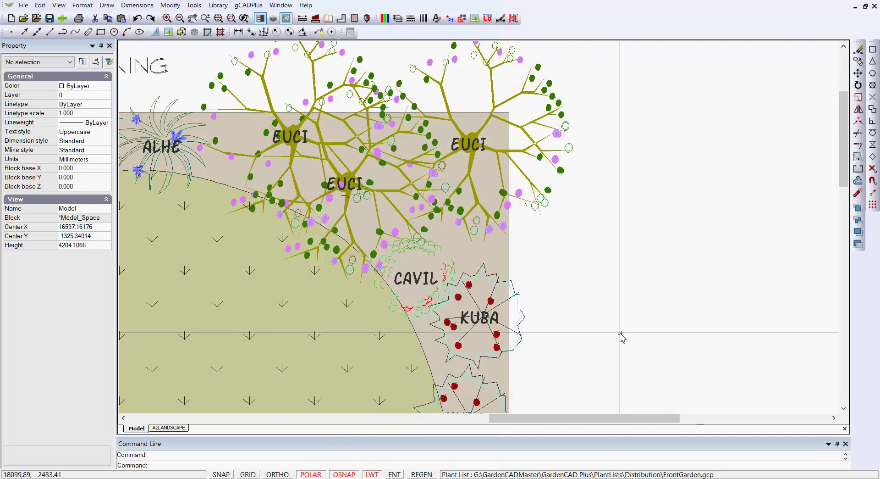
# Zoom out and pan to frame the driveway, path, dwelling, car and plant table
pyautogui.scroll(-5, 620, 335)
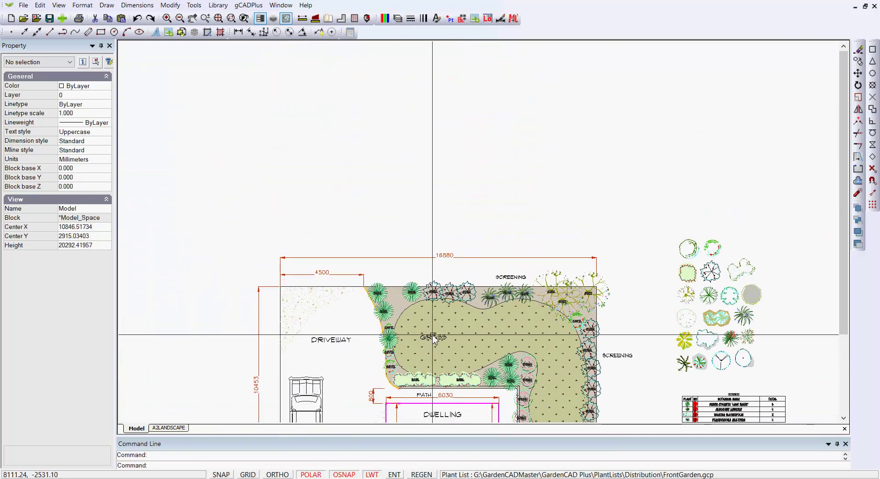
pyautogui.moveTo(279, 325); pyautogui.dragTo(343, 255, button='middle')
pyautogui.scroll(3, 342, 254)
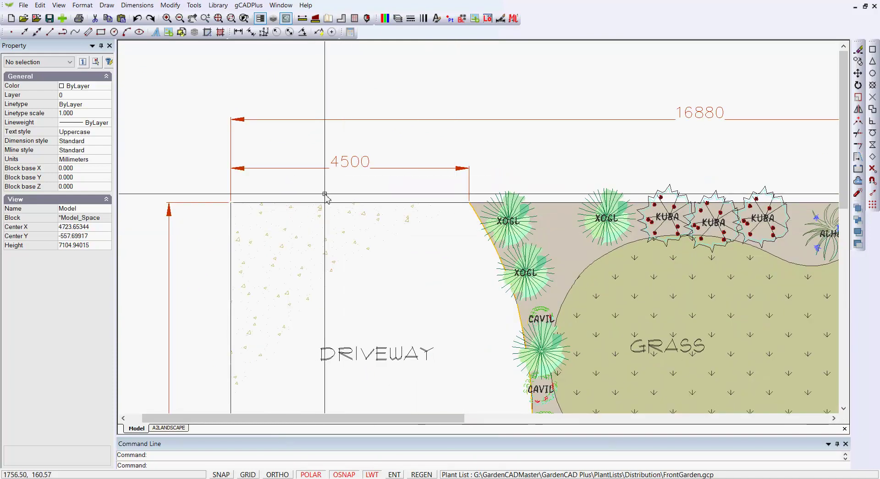
pyautogui.scroll(-1, 320, 277)
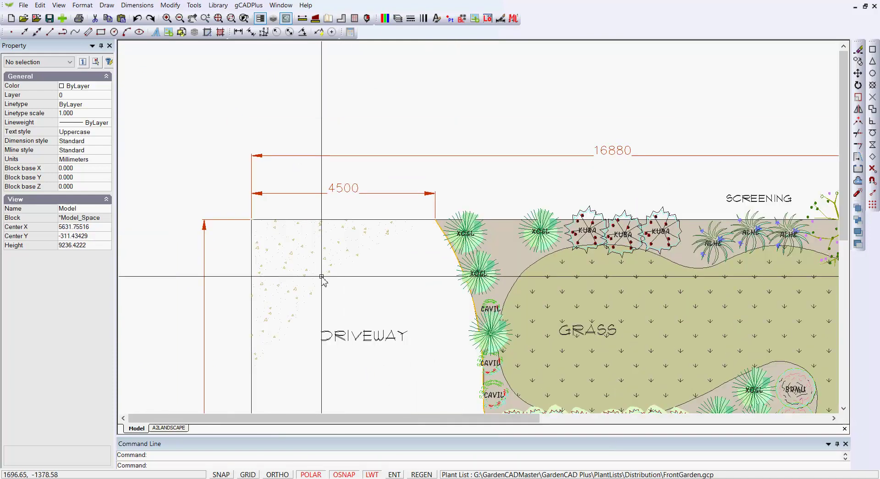
pyautogui.scroll(-1, 319, 275)
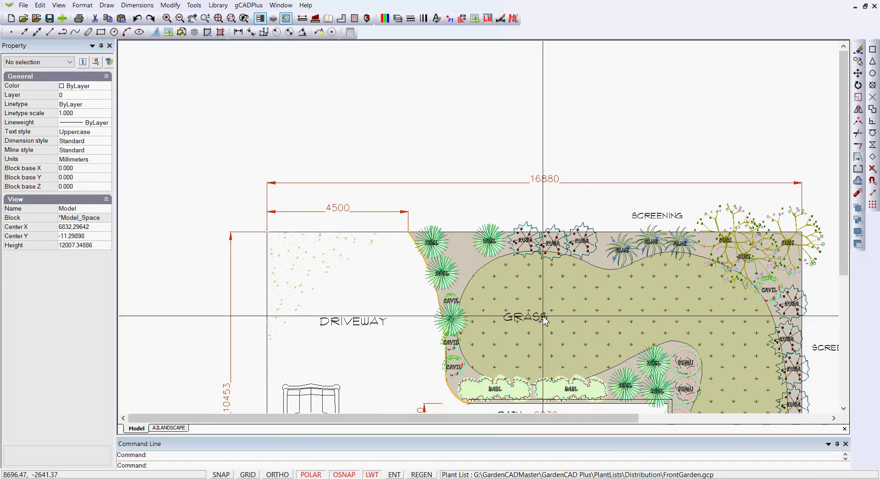
pyautogui.moveTo(545, 320); pyautogui.dragTo(441, 222, button='middle')
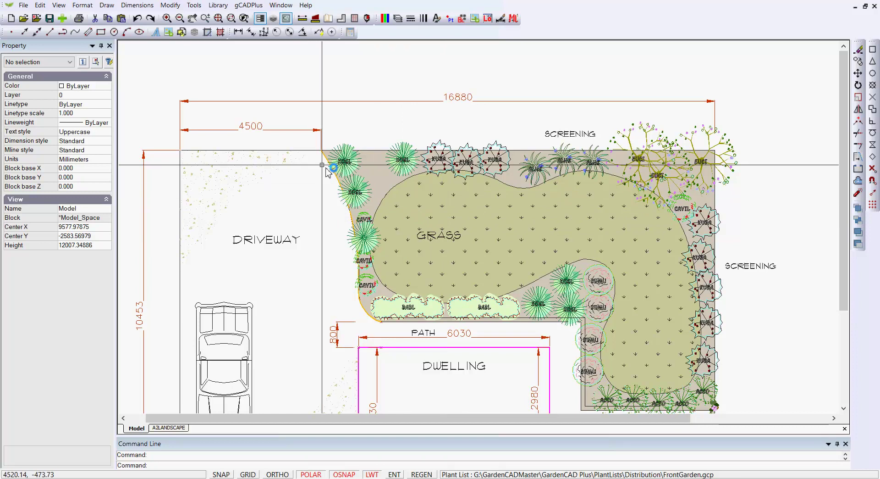
# Add a 2225 linear dimension along the driveway top edge, below the 4500 dimension
pyautogui.click(238, 35)
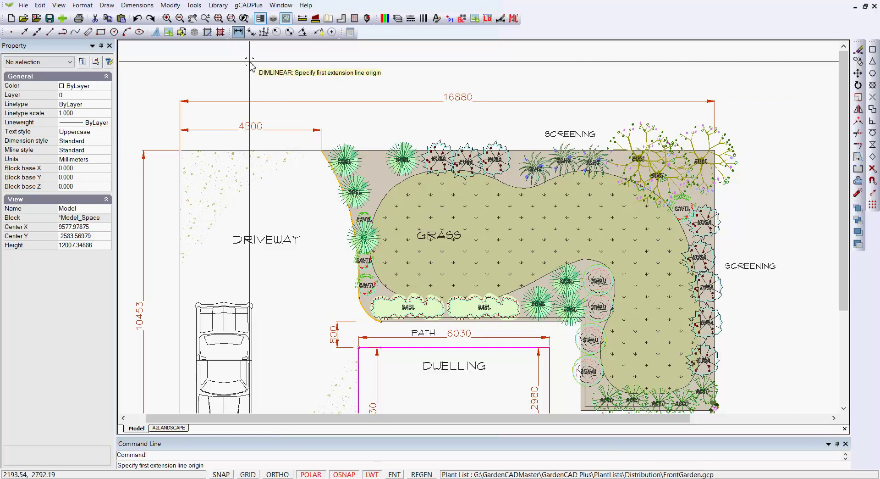
pyautogui.scroll(3, 187, 157)
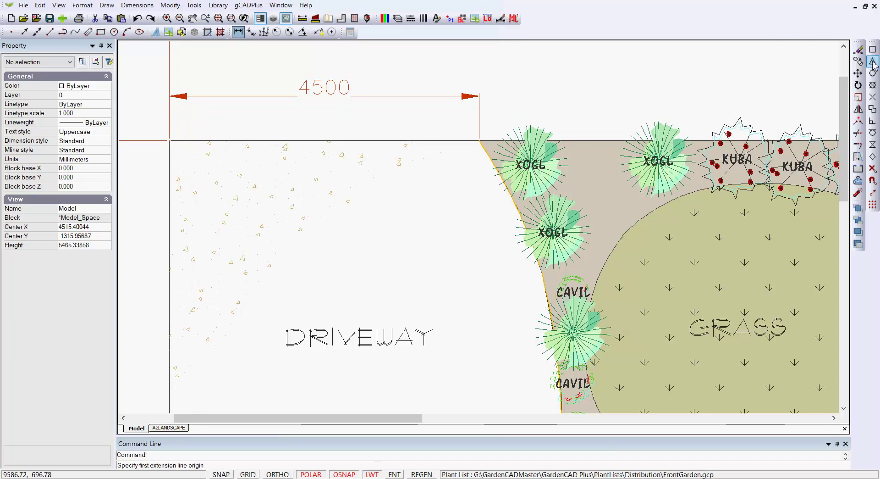
pyautogui.click(170, 140)
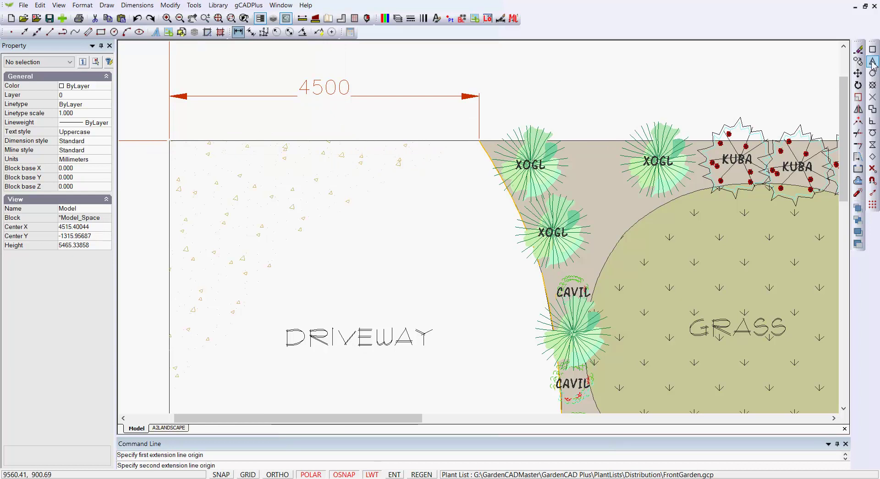
pyautogui.click(326, 142)
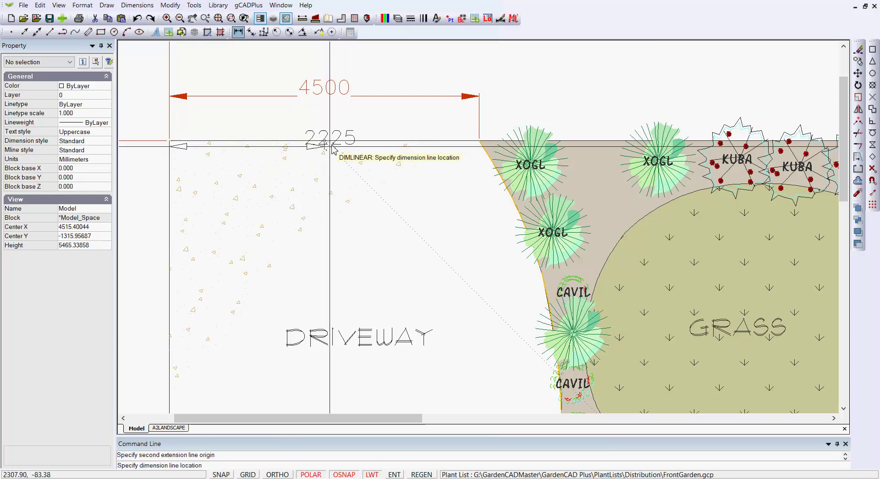
pyautogui.click(262, 185)
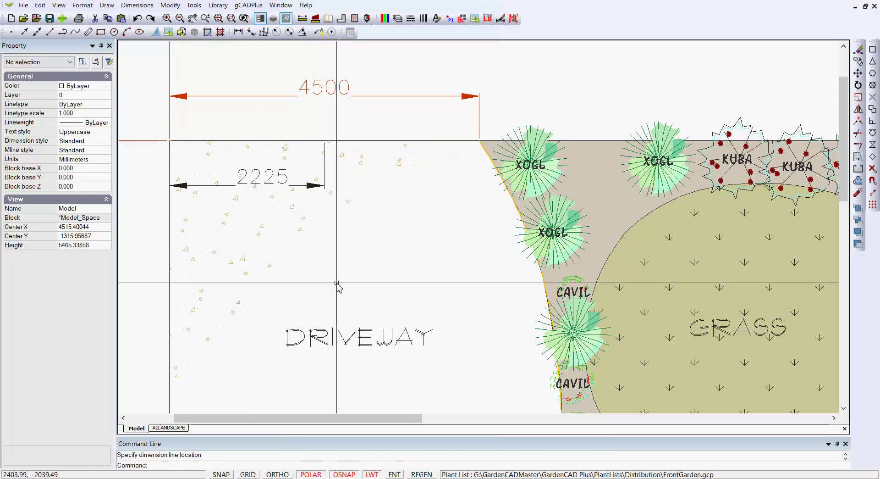
# Move the 2225 dimension text slightly to the left
pyautogui.scroll(1, 272, 210)
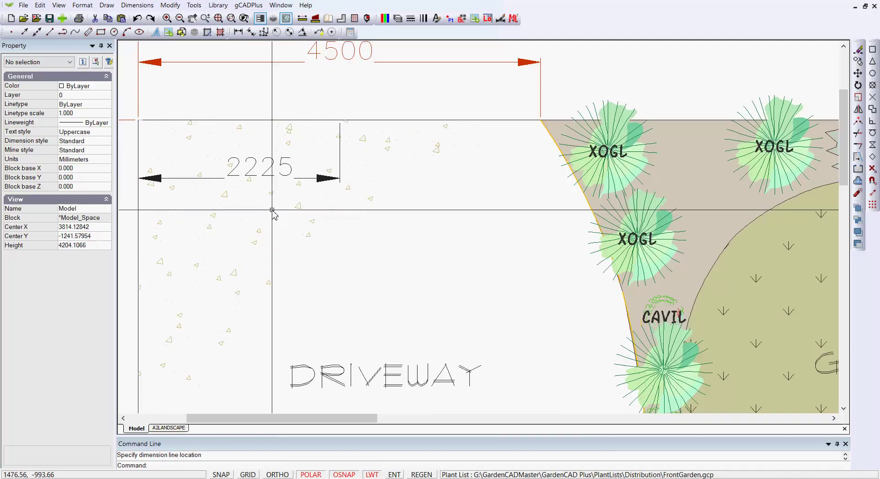
pyautogui.scroll(2, 273, 210)
pyautogui.click(302, 140)
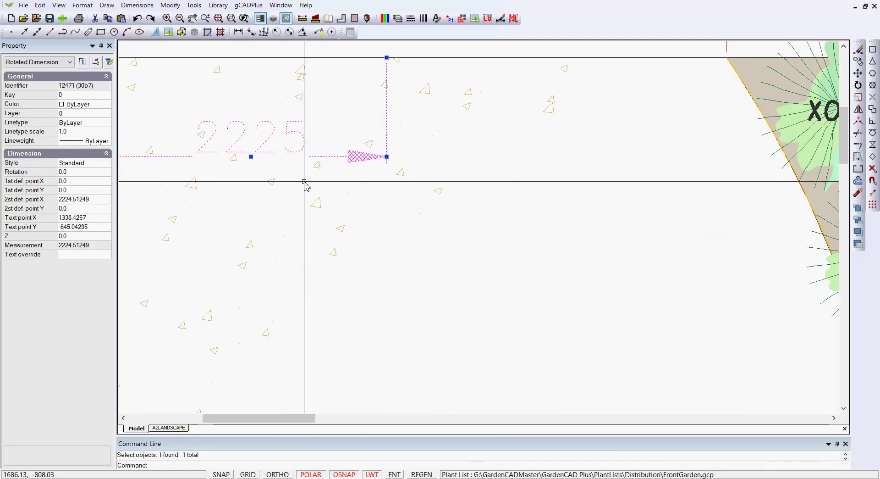
pyautogui.scroll(-2, 305, 183)
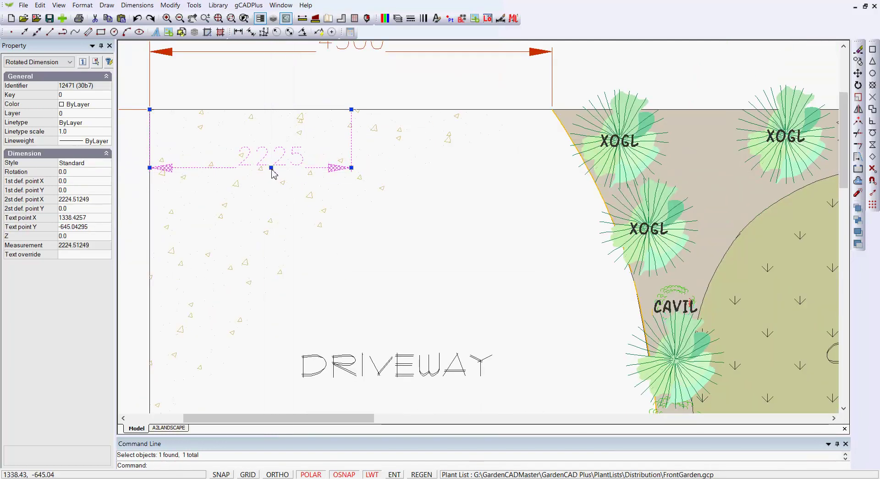
pyautogui.click(271, 168)
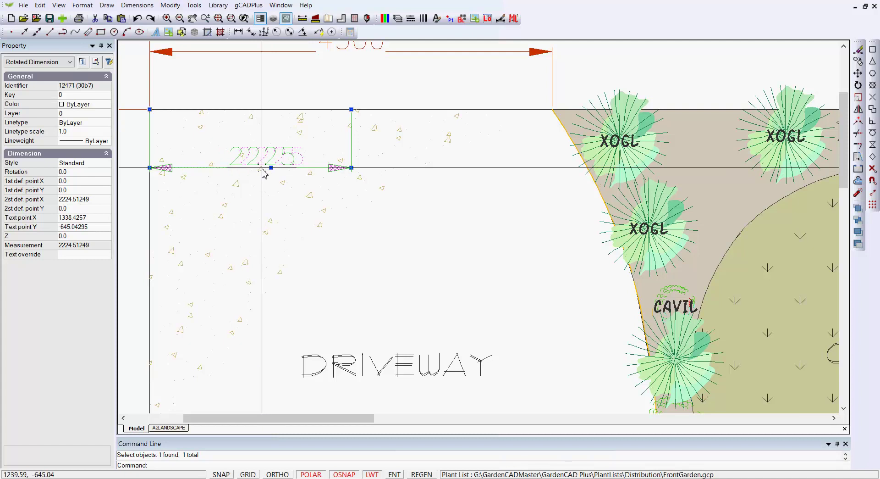
pyautogui.click(260, 168)
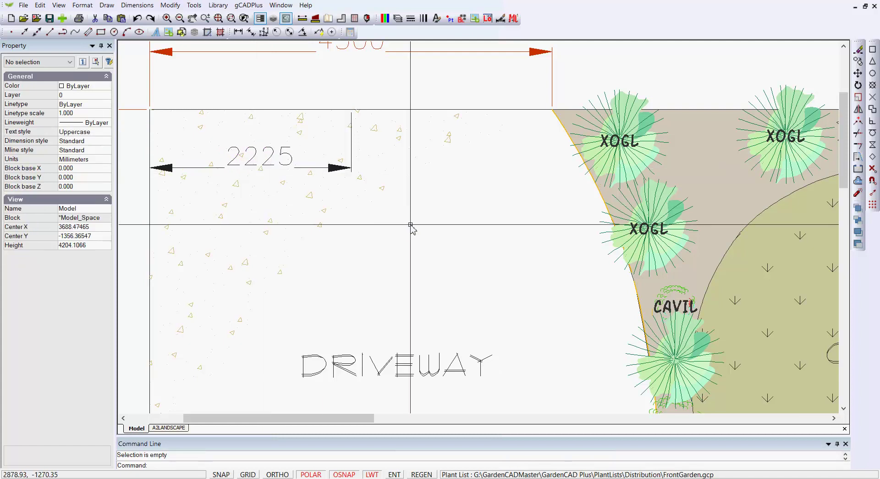
pyautogui.scroll(-2, 415, 228)
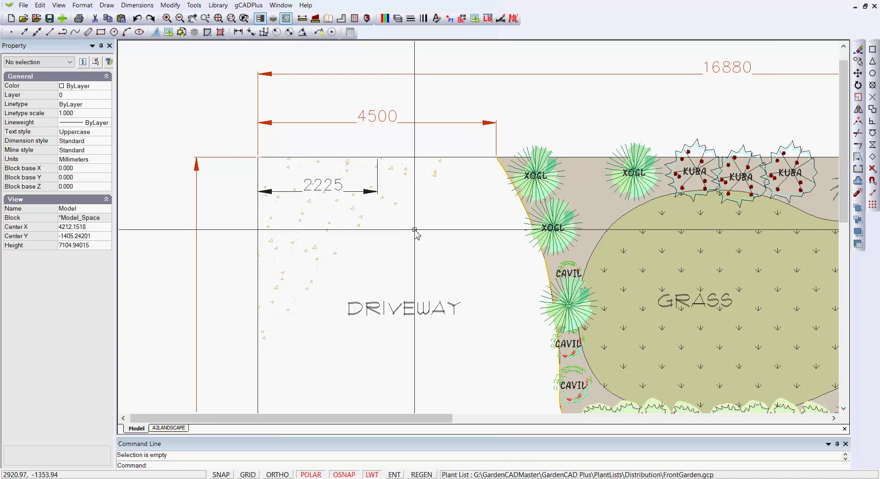
pyautogui.scroll(-3, 475, 215)
# Pan over the plant schedule, then zoom in on the ACCO plants by the retaining wall
pyautogui.moveTo(402, 206); pyautogui.dragTo(383, 164, button='middle')
pyautogui.scroll(-1, 384, 164)
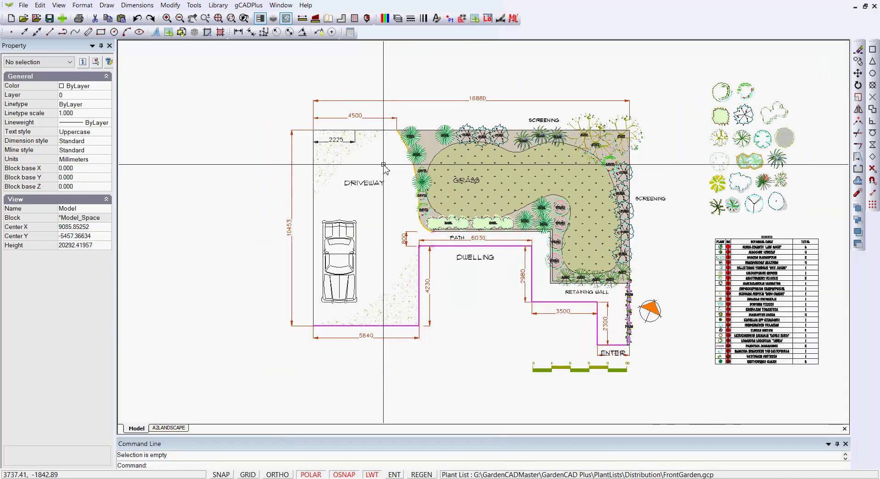
pyautogui.scroll(2, 756, 316)
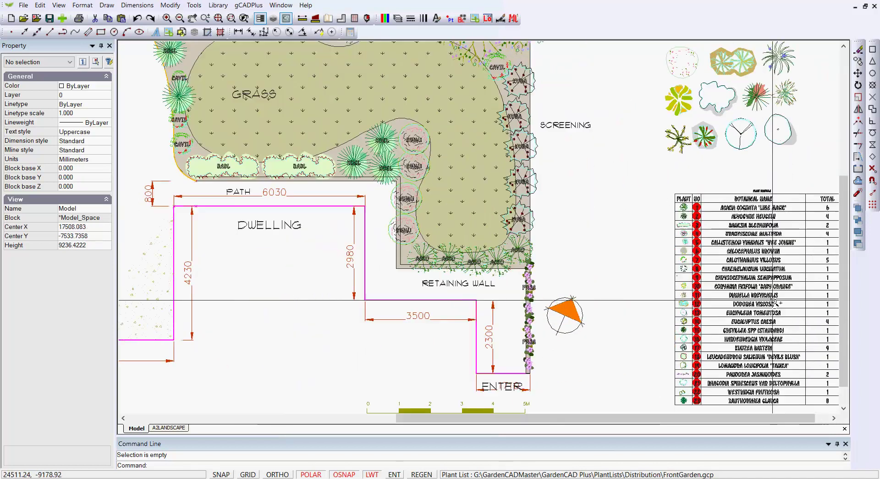
pyautogui.scroll(1, 775, 302)
pyautogui.moveTo(775, 303); pyautogui.dragTo(640, 225, button='middle')
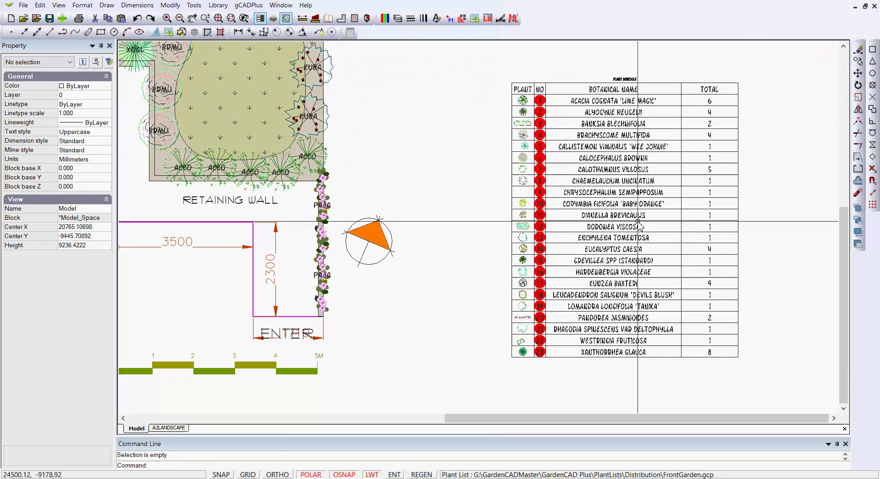
pyautogui.scroll(1, 626, 195)
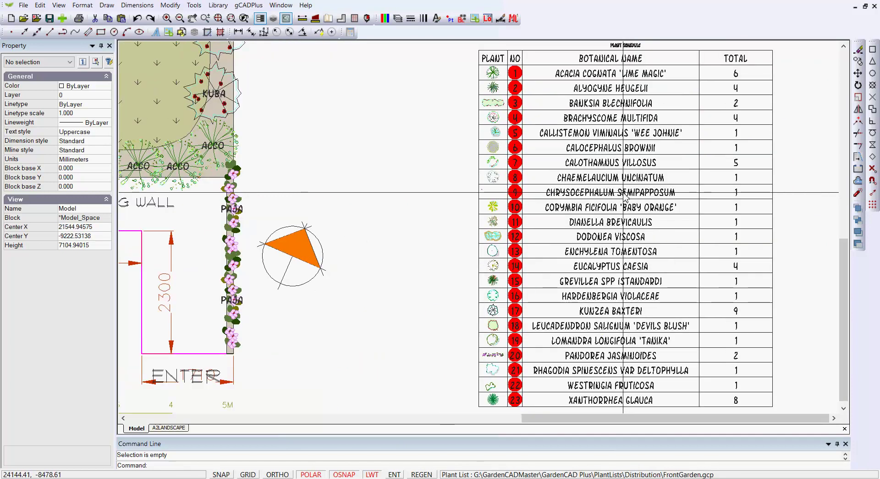
pyautogui.scroll(-2, 626, 195)
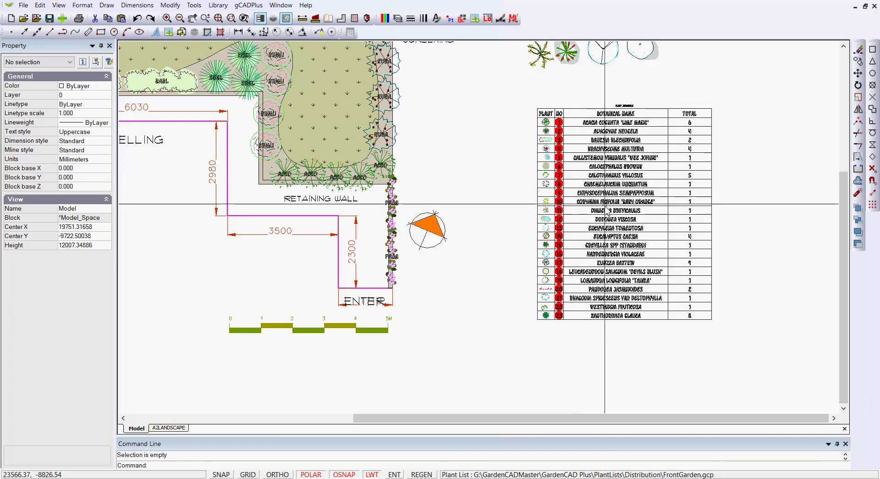
pyautogui.moveTo(626, 215); pyautogui.dragTo(601, 177, button='middle')
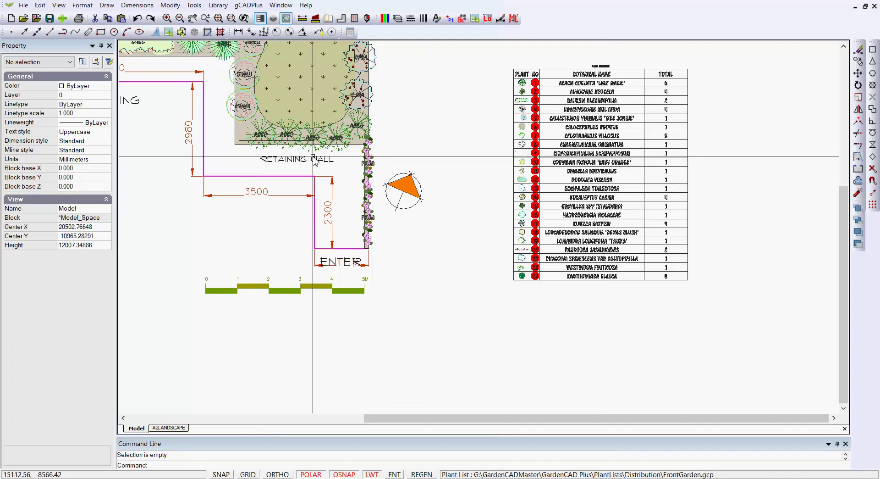
pyautogui.scroll(5, 284, 157)
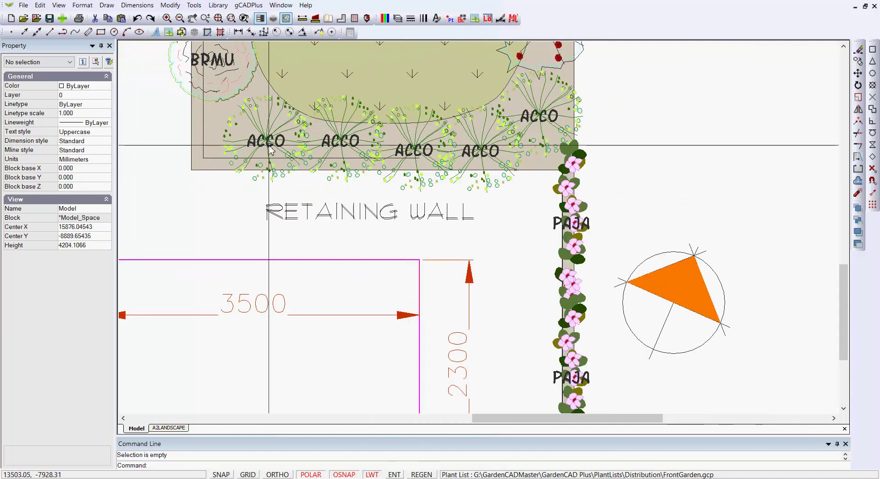
pyautogui.click(275, 177)
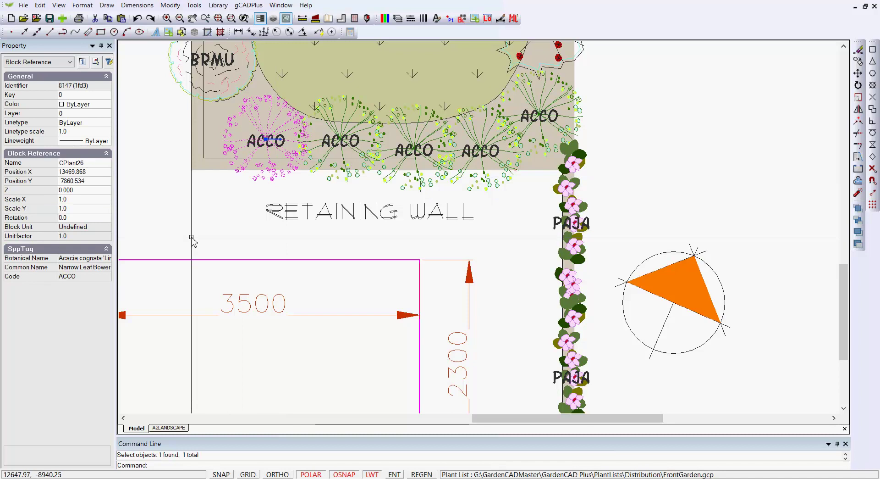
pyautogui.rightClick(302, 194)
pyautogui.click(344, 224)
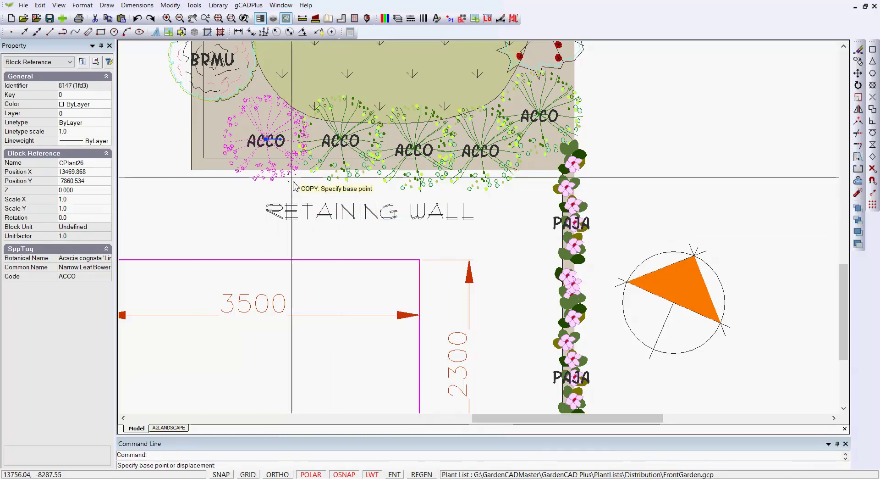
pyautogui.click(245, 138)
pyautogui.click(215, 124)
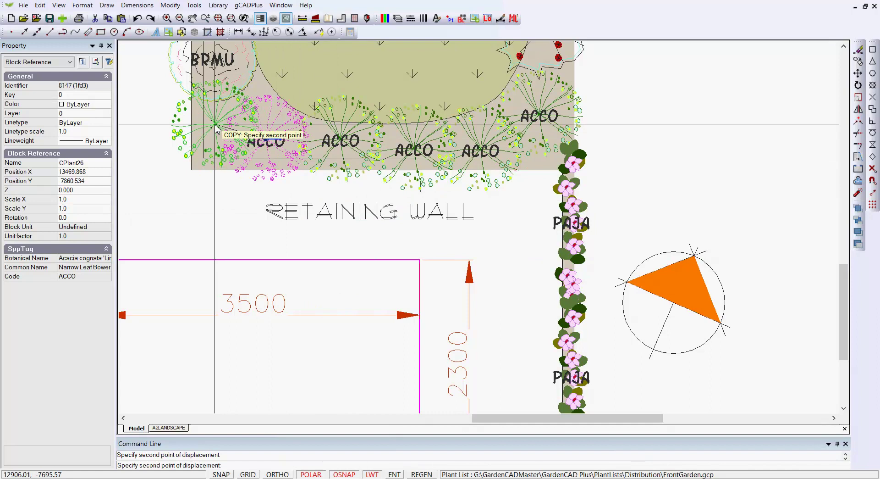
pyautogui.press('Return')
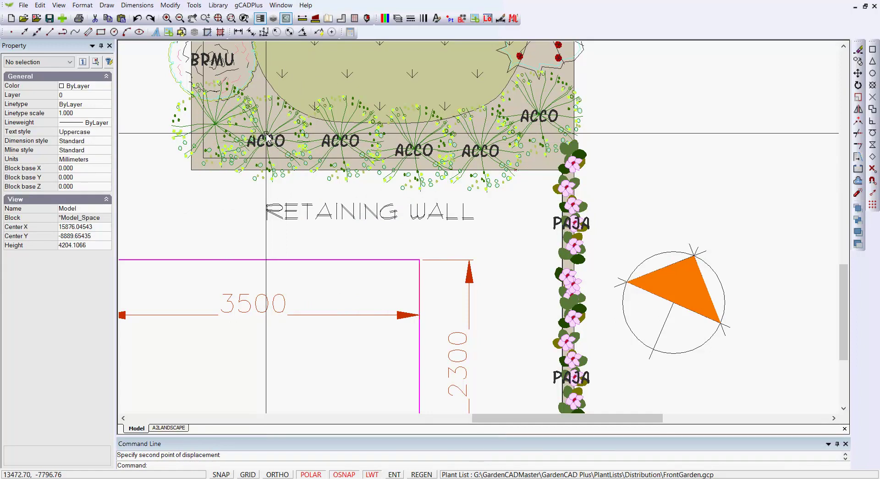
pyautogui.scroll(-4, 265, 164)
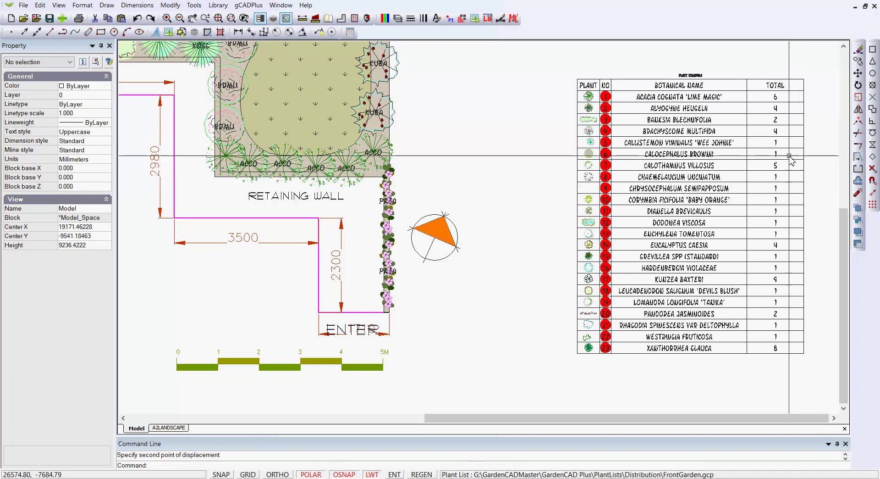
pyautogui.scroll(4, 783, 102)
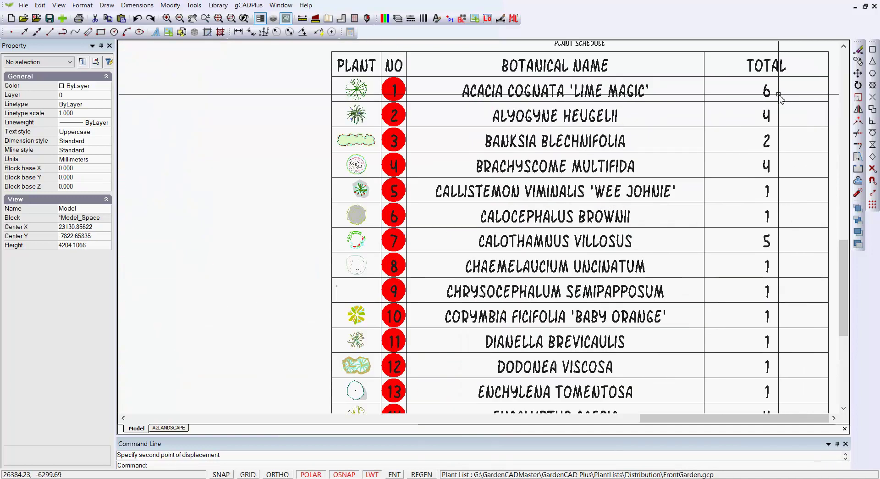
pyautogui.scroll(-5, 783, 102)
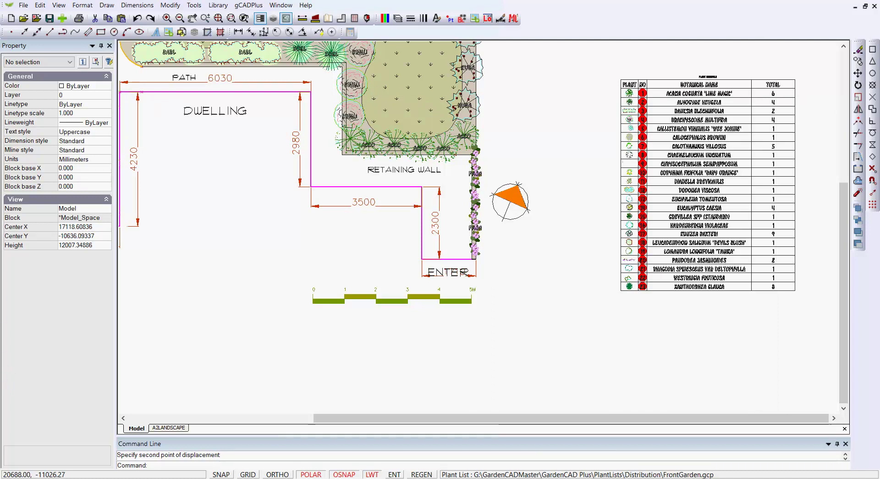
# Start a standard plant schedule with text height 150, first corner below the existing table
pyautogui.click(247, 6)
pyautogui.moveTo(288, 20)
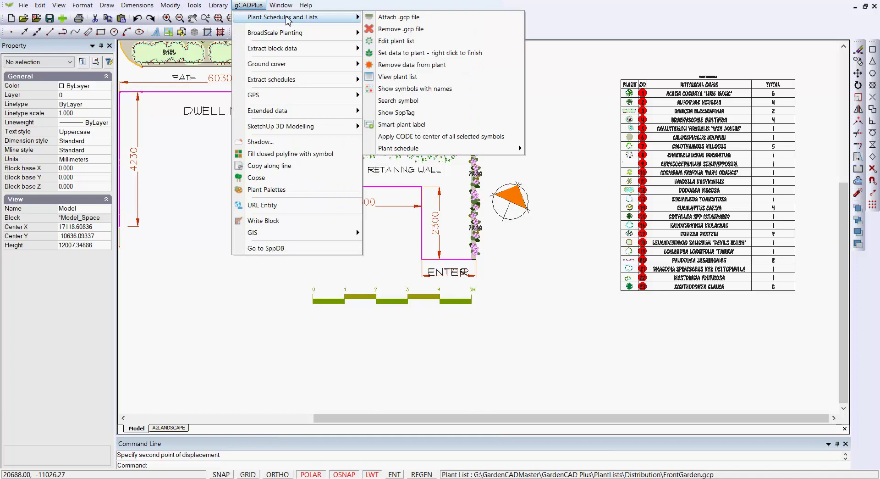
pyautogui.moveTo(453, 153)
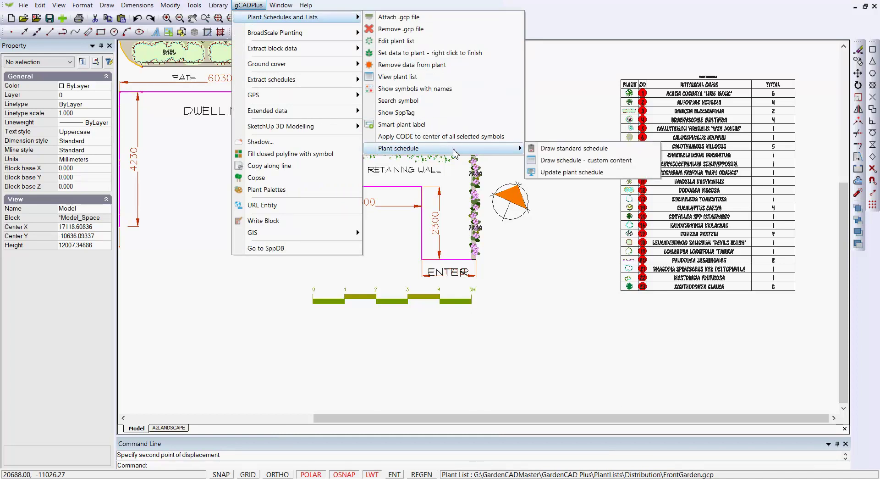
pyautogui.click(565, 149)
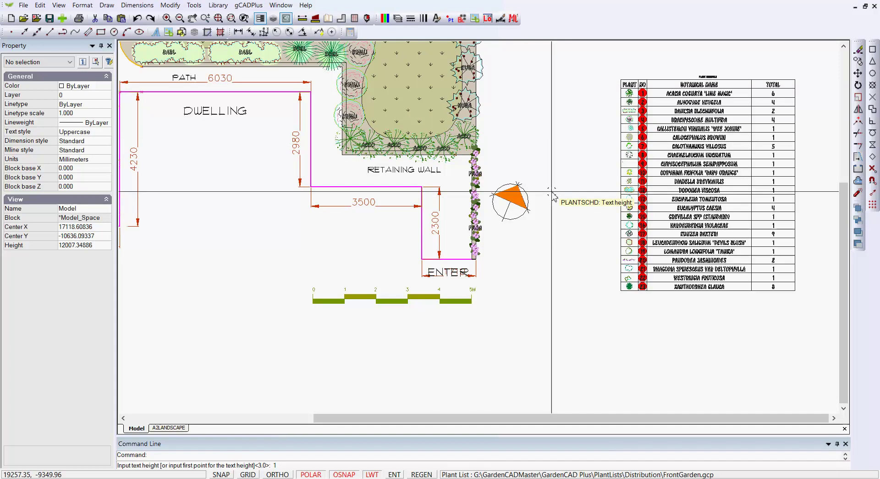
pyautogui.write('1')
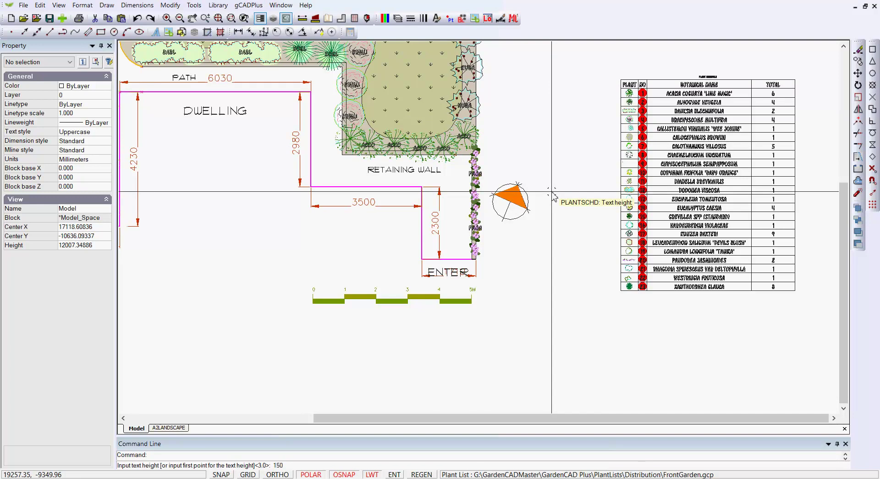
pyautogui.press('Return')
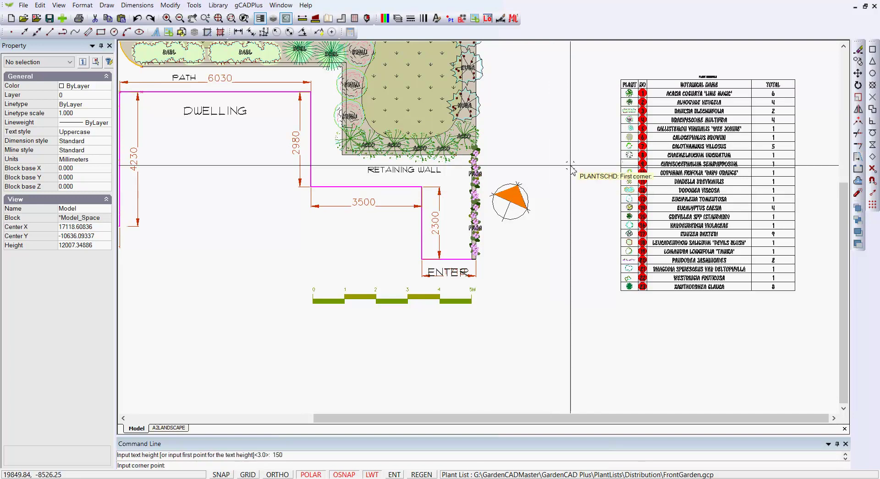
pyautogui.moveTo(563, 323); pyautogui.dragTo(503, 249, button='middle')
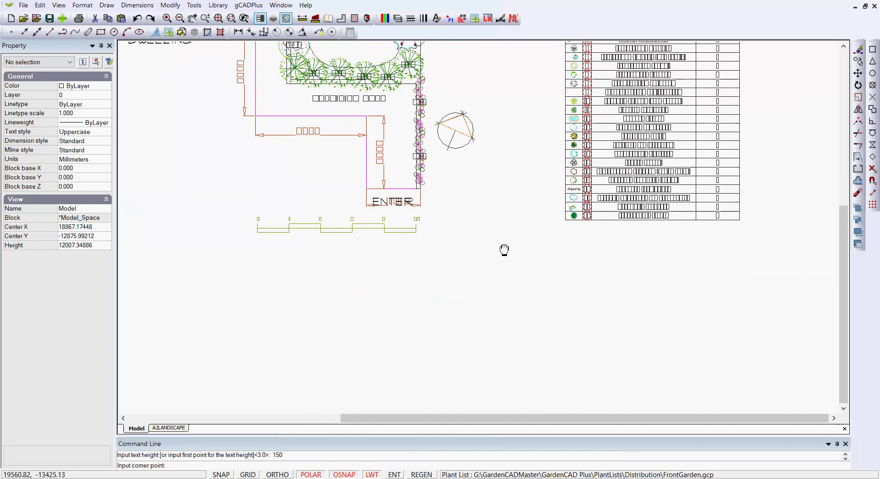
pyautogui.click(567, 236)
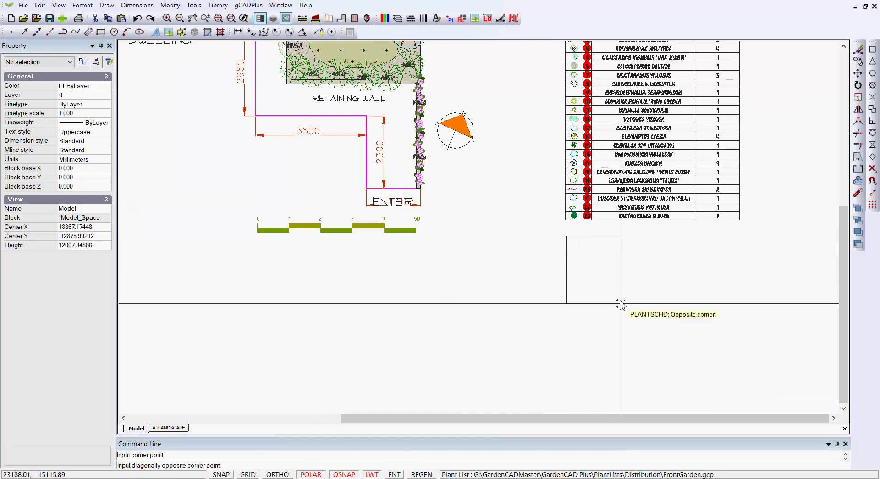
pyautogui.scroll(-2, 688, 380)
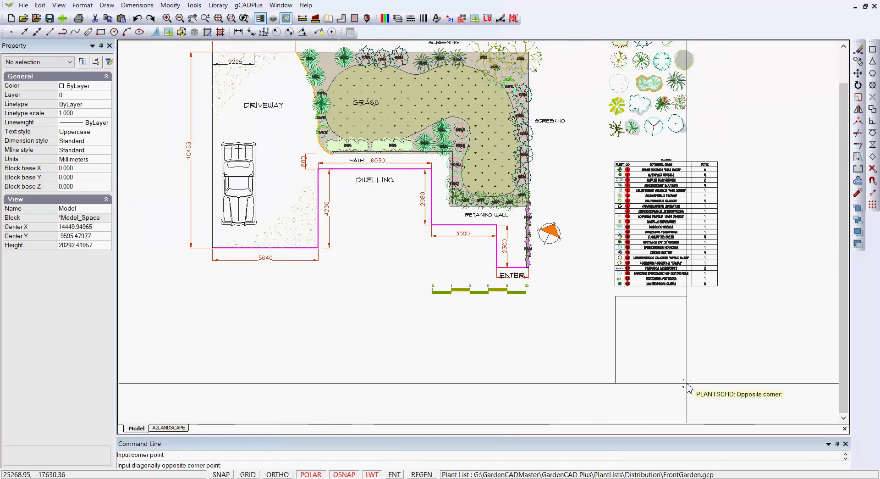
# Set the schedule's opposite corner, then review the new table and the whole plan
pyautogui.click(722, 419)
pyautogui.scroll(5, 718, 417)
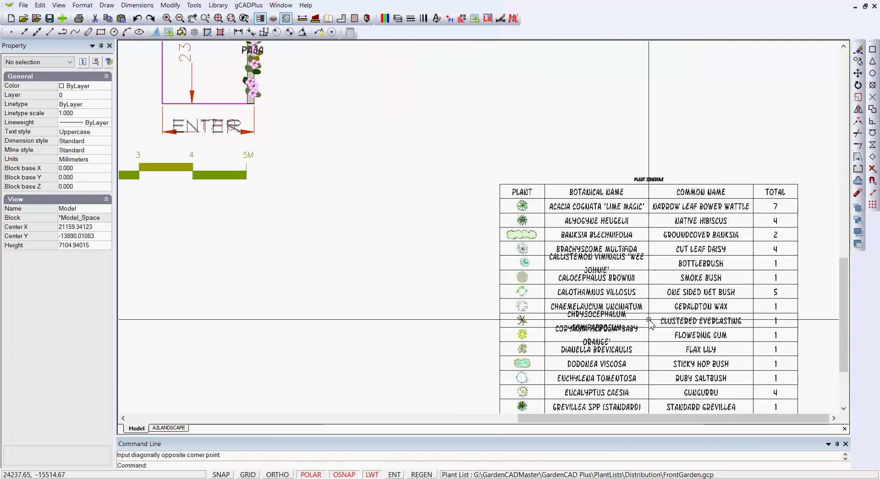
pyautogui.scroll(2, 650, 320)
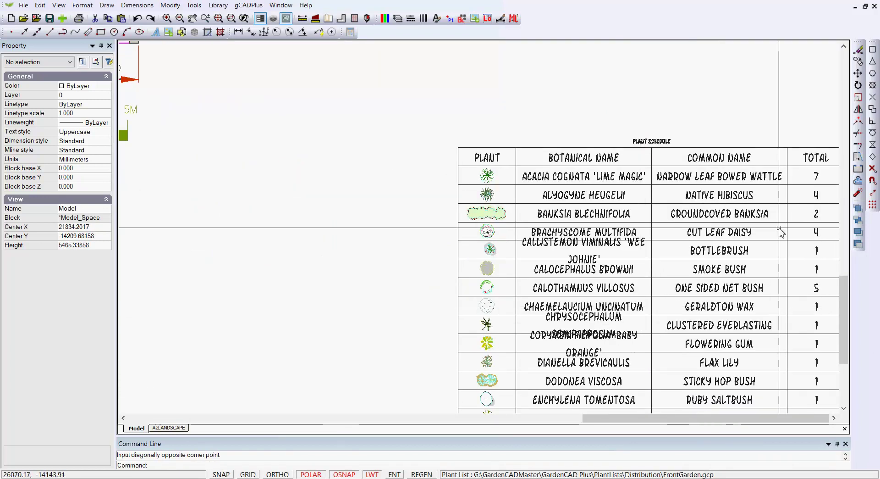
pyautogui.moveTo(781, 233)
pyautogui.mouseDown(button='middle')
pyautogui.moveTo(573, 198)
pyautogui.moveTo(561, 173)
pyautogui.mouseUp(button='middle')
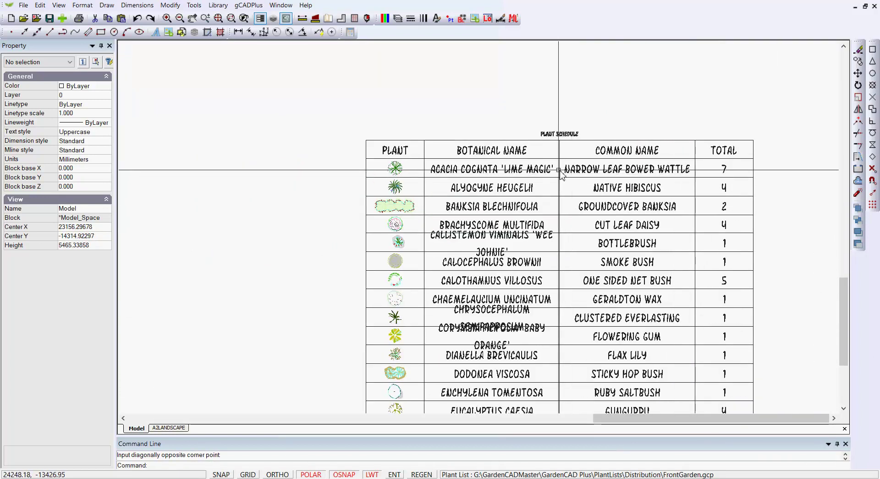
pyautogui.scroll(3, 725, 176)
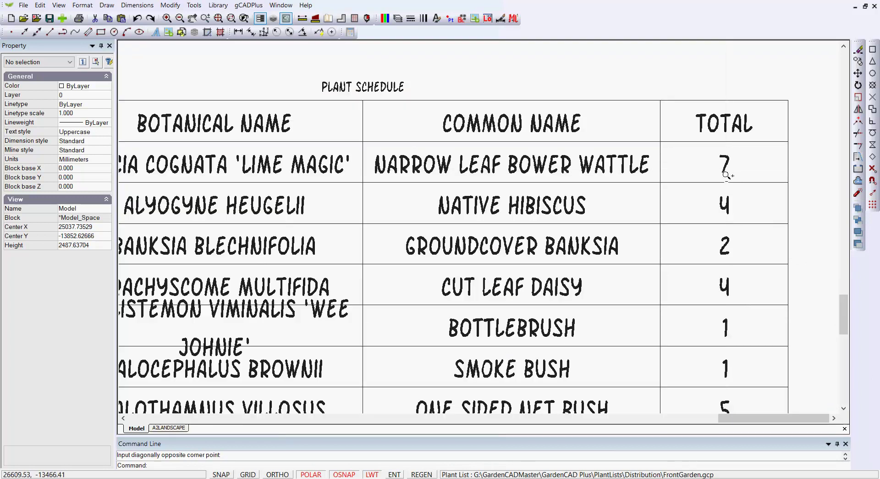
pyautogui.scroll(-8, 726, 175)
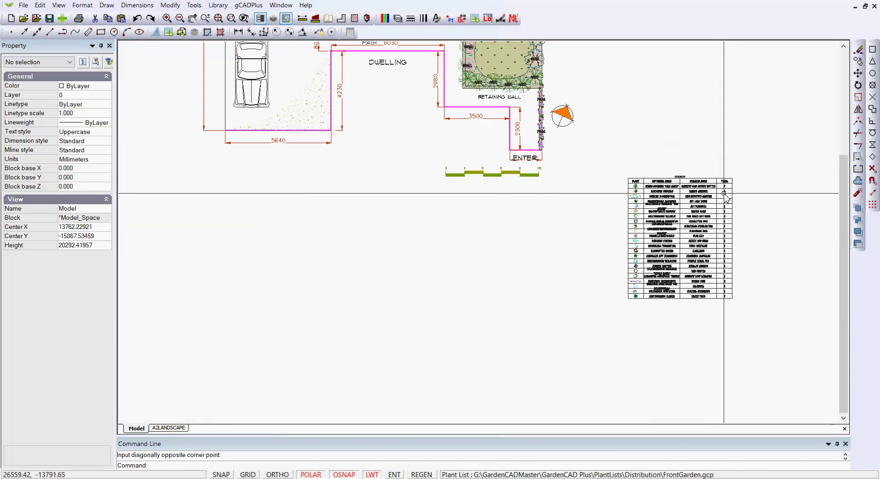
pyautogui.moveTo(413, 220); pyautogui.dragTo(467, 338, button='middle')
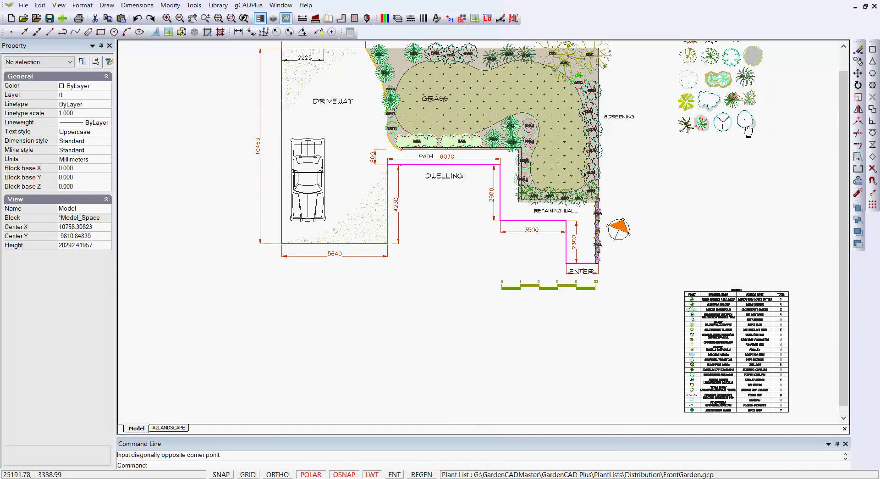
# Select two plant symbols in turn to check which plants they are
pyautogui.moveTo(579, 157); pyautogui.dragTo(654, 245, button='middle')
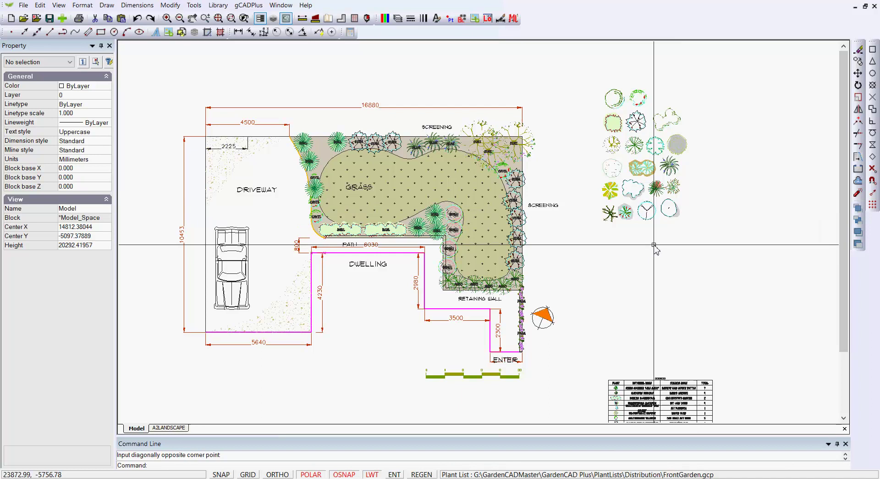
pyautogui.scroll(2, 656, 218)
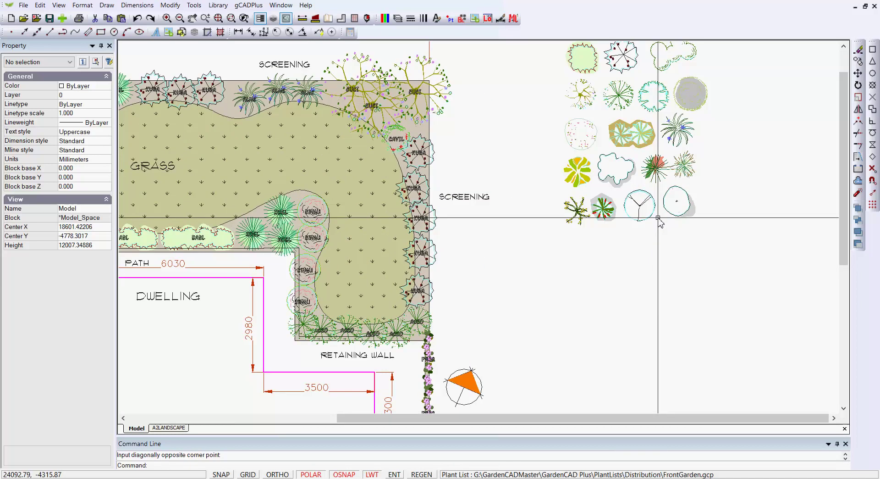
pyautogui.click(640, 206)
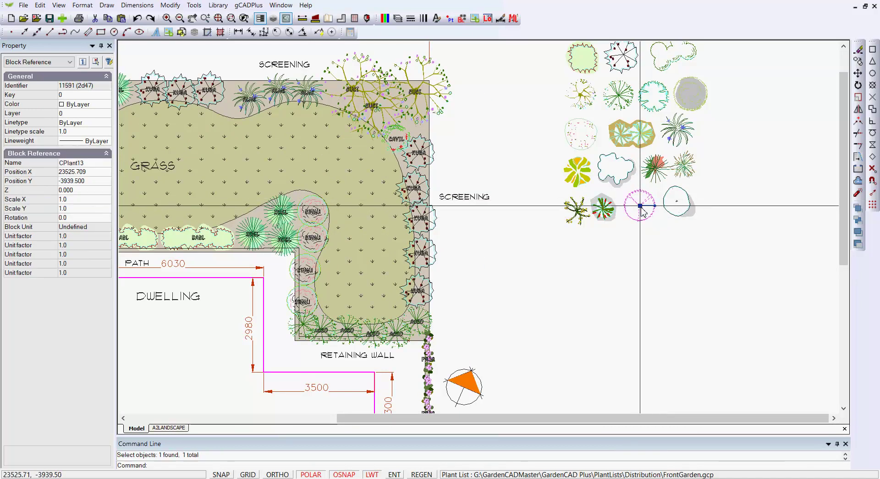
pyautogui.press('Escape')
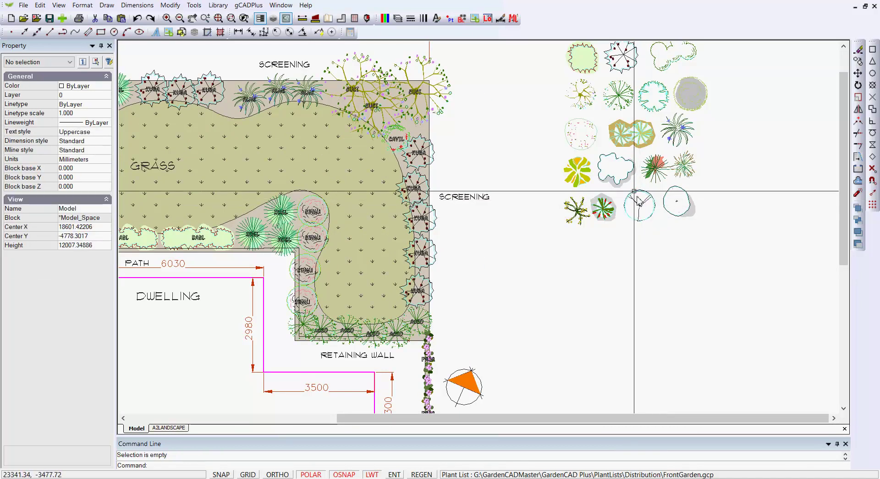
pyautogui.click(587, 148)
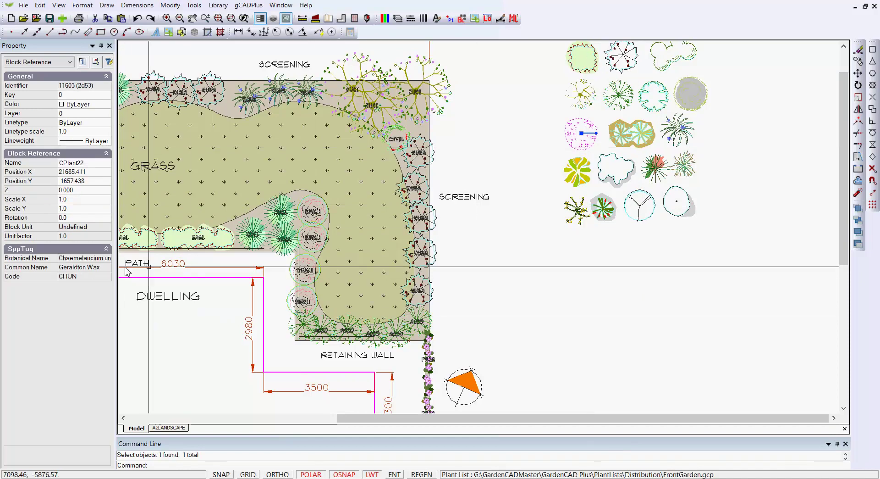
pyautogui.press('Escape')
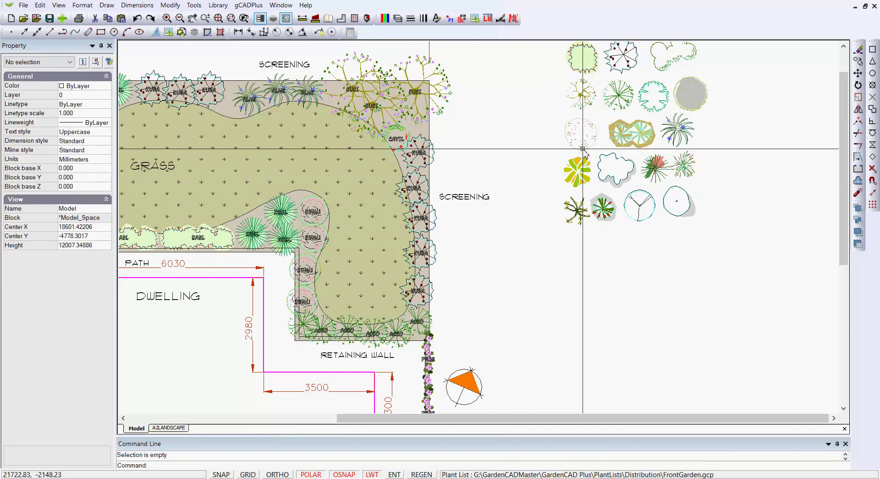
pyautogui.scroll(-3, 586, 296)
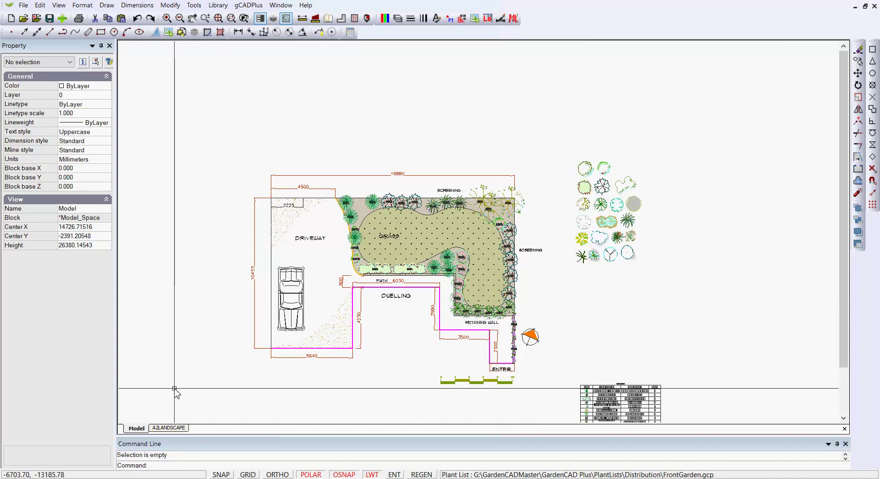
# Switch off the L-DIM layer to hide the plan's dimensions
pyautogui.click(397, 18)
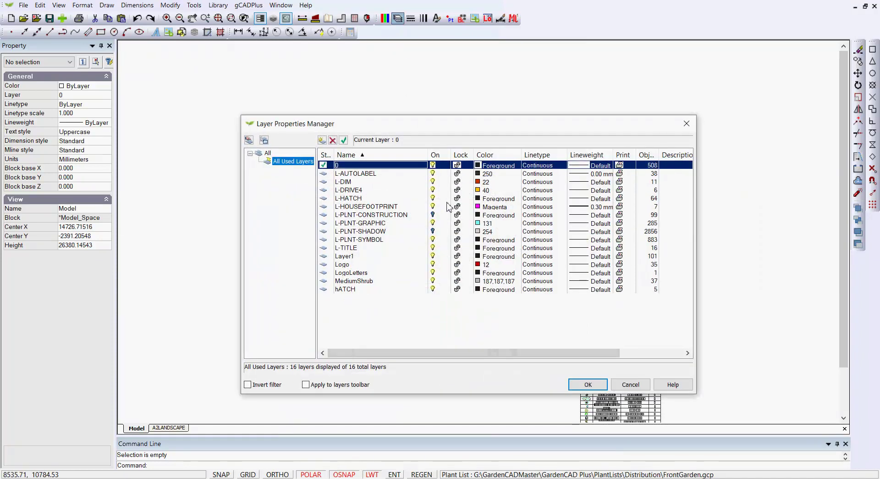
pyautogui.click(434, 183)
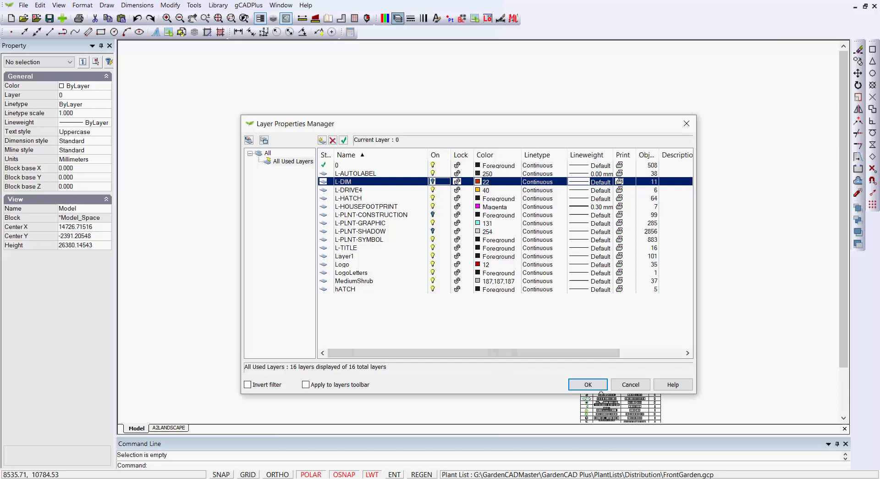
pyautogui.click(588, 384)
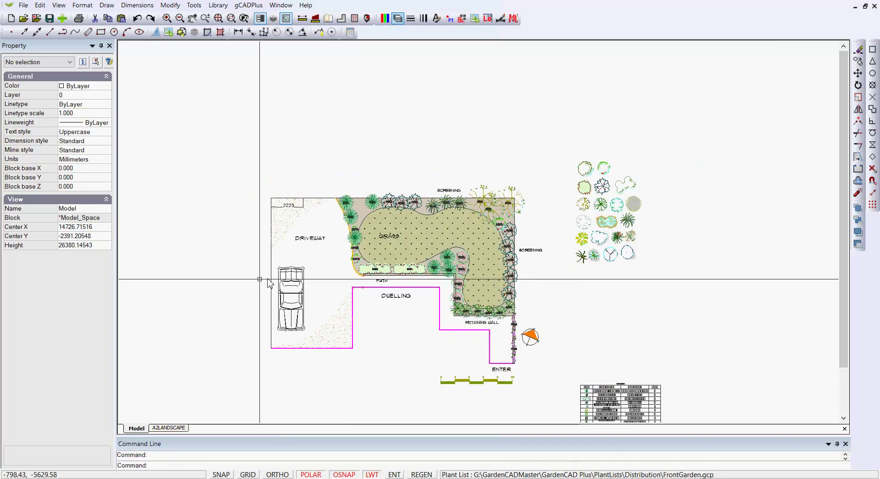
# Switch to the A2LANDSCAPE layout and pan until the whole sheet and title block show
pyautogui.click(169, 428)
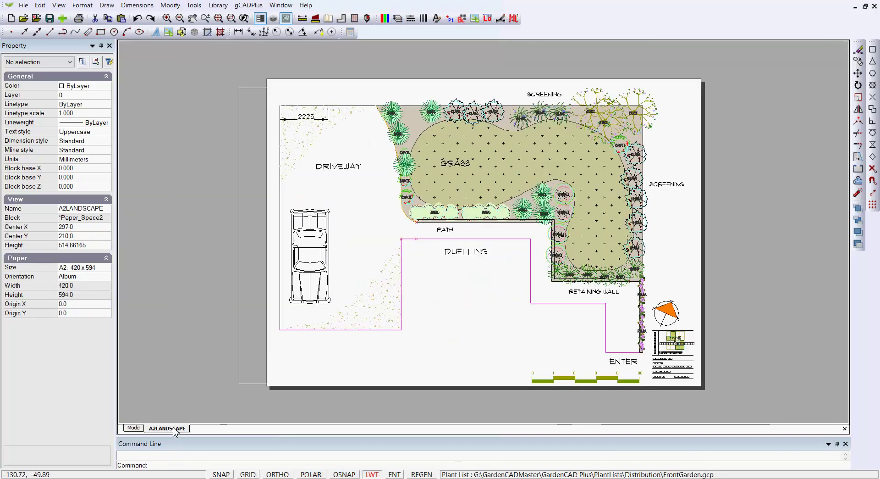
pyautogui.scroll(5, 683, 369)
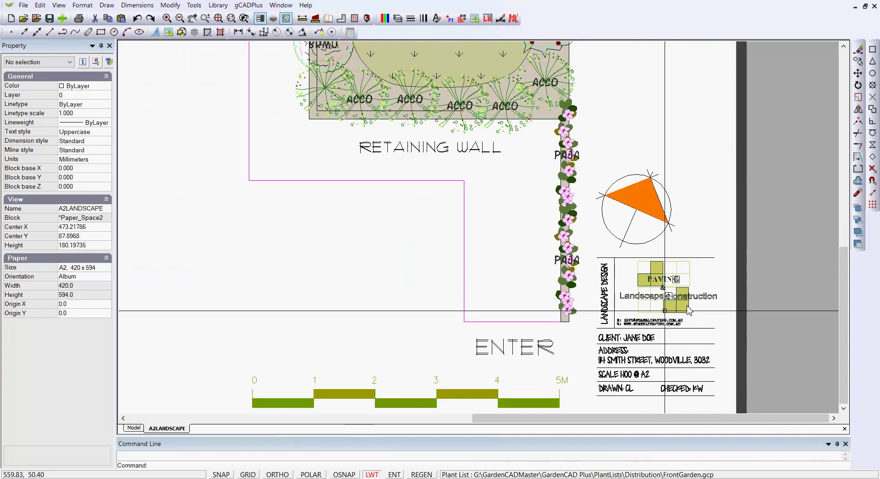
pyautogui.scroll(-5, 665, 311)
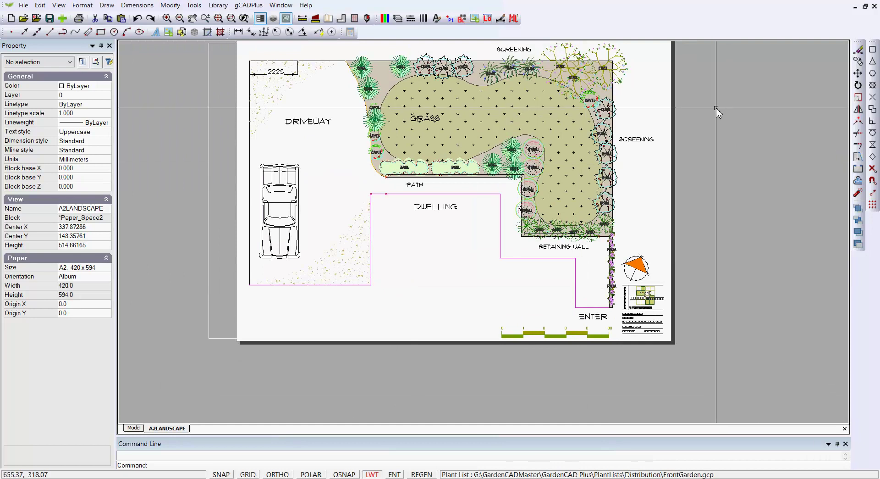
pyautogui.moveTo(710, 115); pyautogui.dragTo(656, 81)
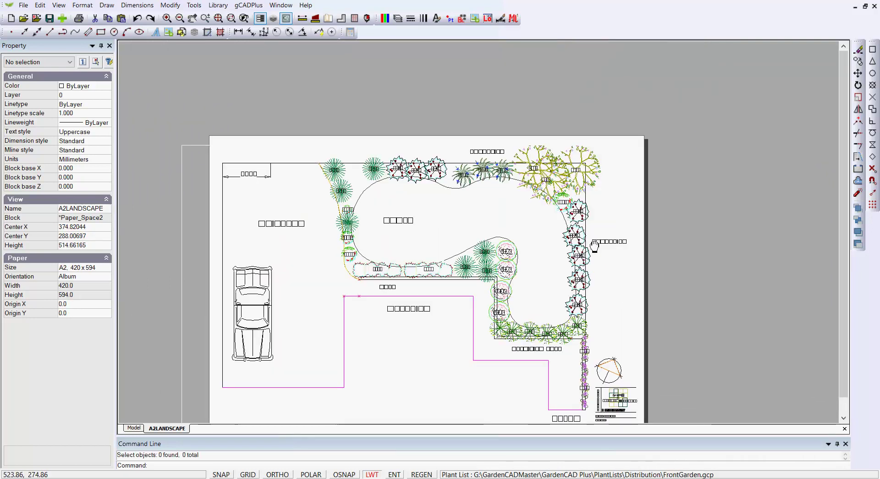
pyautogui.moveTo(710, 135); pyautogui.dragTo(683, 238, button='middle')
pyautogui.click(183, 204)
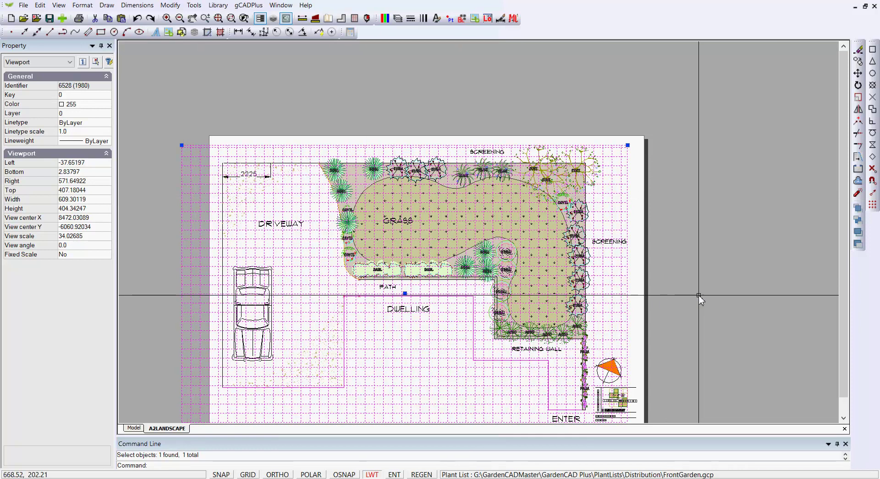
pyautogui.moveTo(715, 309); pyautogui.dragTo(723, 207, button='middle')
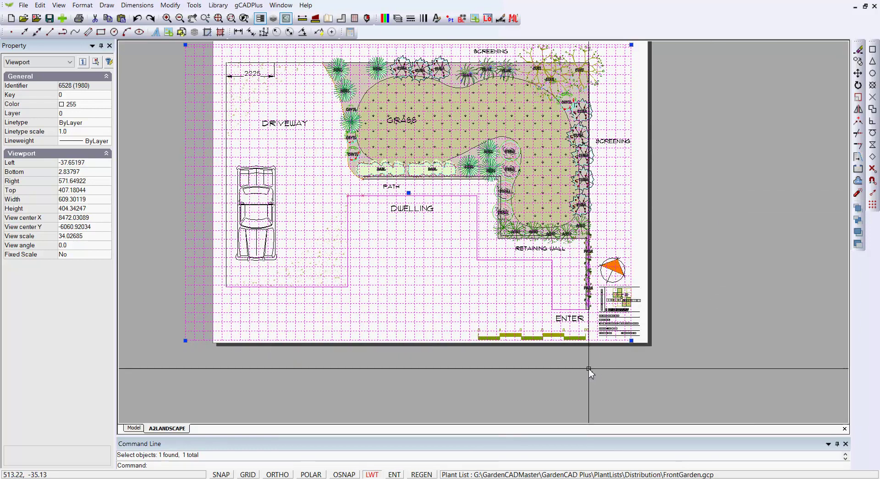
pyautogui.scroll(1, 559, 371)
pyautogui.rightClick(560, 371)
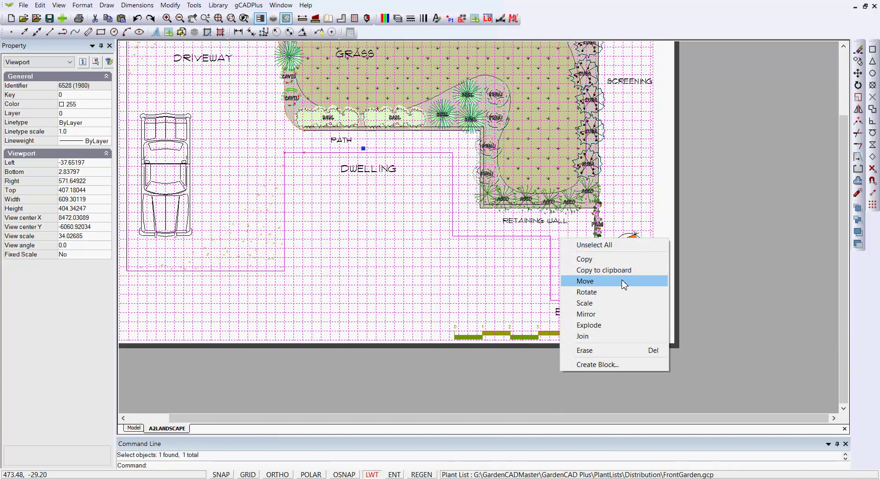
pyautogui.click(583, 245)
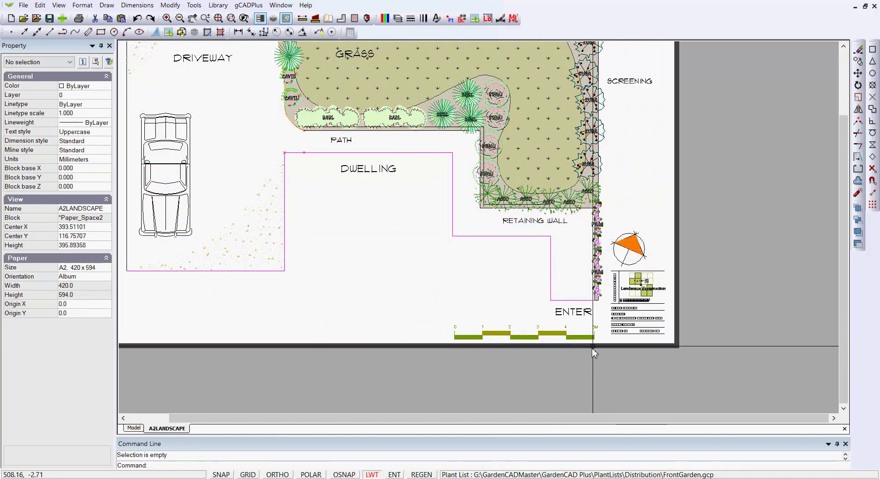
pyautogui.scroll(-1, 571, 384)
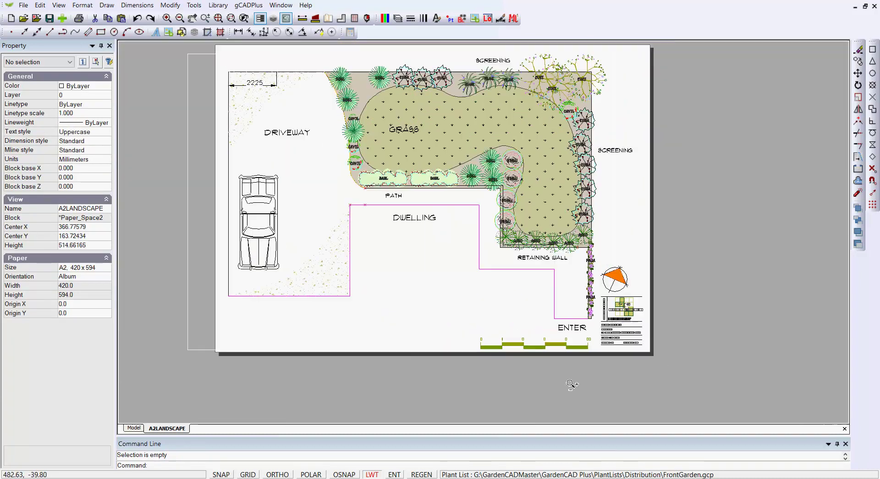
pyautogui.scroll(-1, 570, 382)
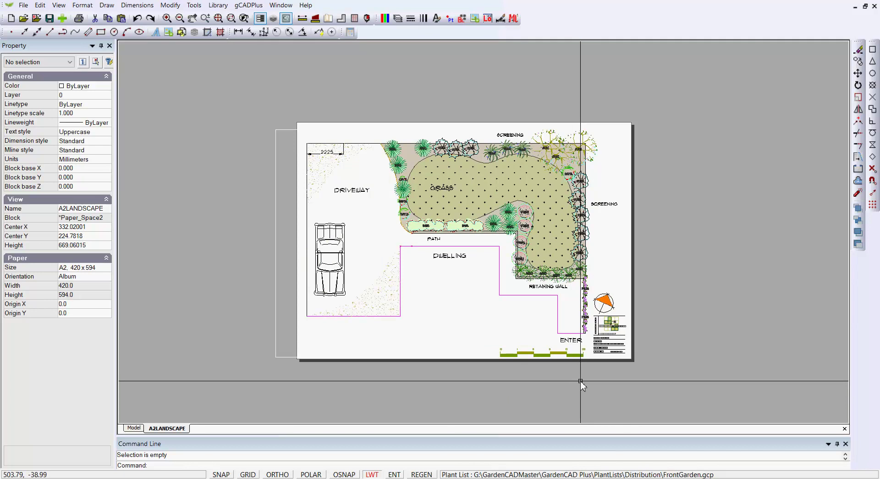
pyautogui.click(276, 260)
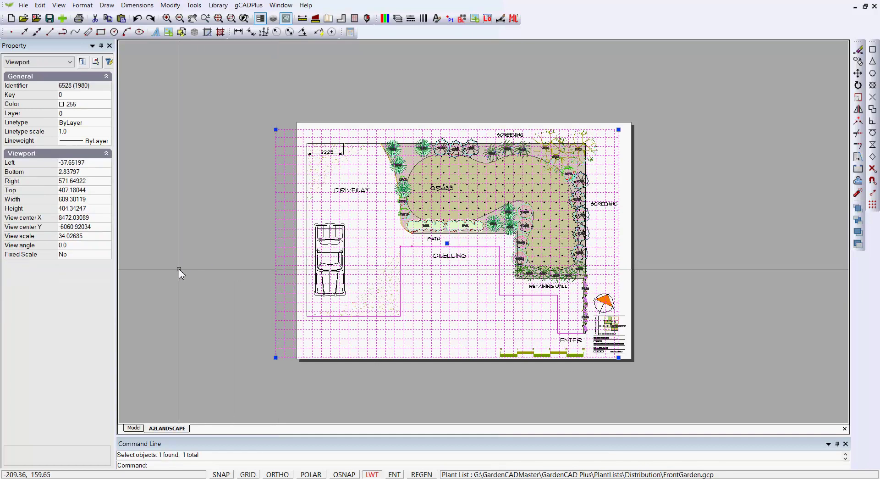
pyautogui.press('Escape')
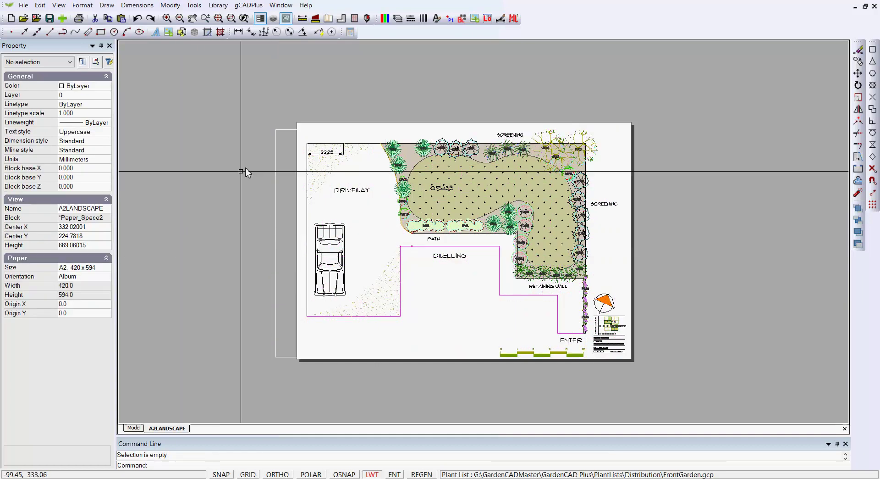
# In File > Print, change the printer to CutePDF Writer and set Landscape orientation
pyautogui.click(23, 5)
pyautogui.click(51, 165)
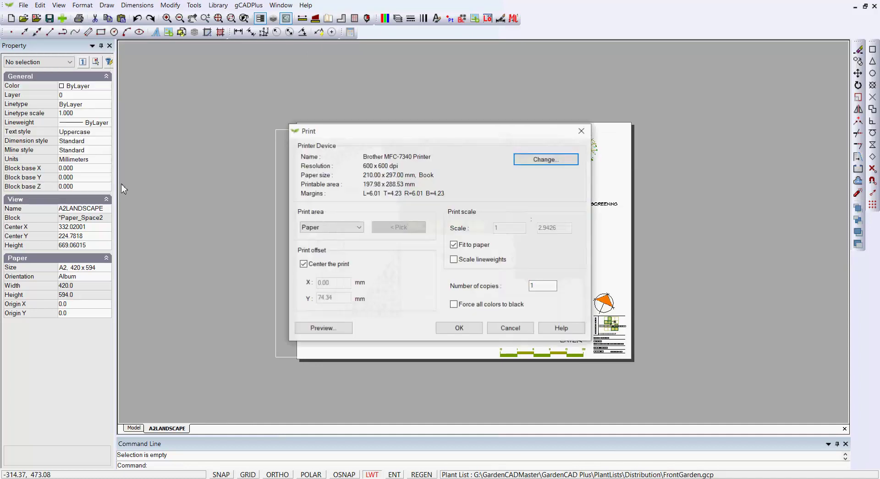
pyautogui.click(541, 161)
pyautogui.click(490, 180)
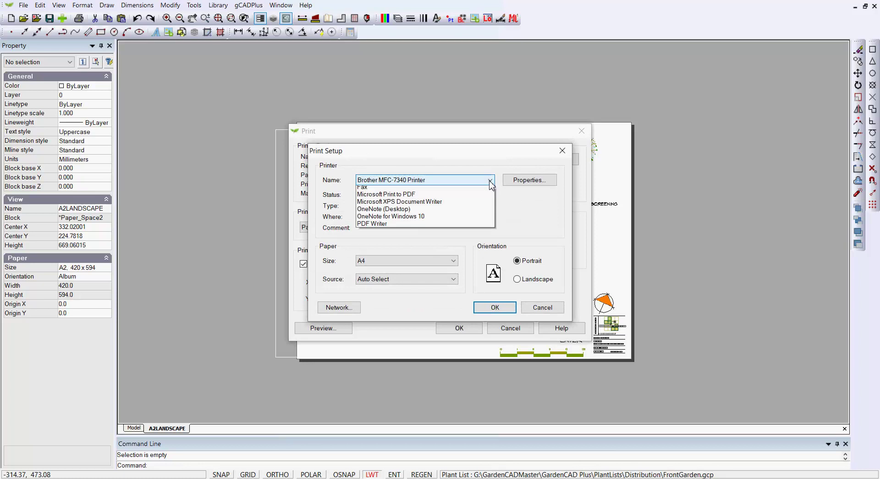
pyautogui.click(402, 218)
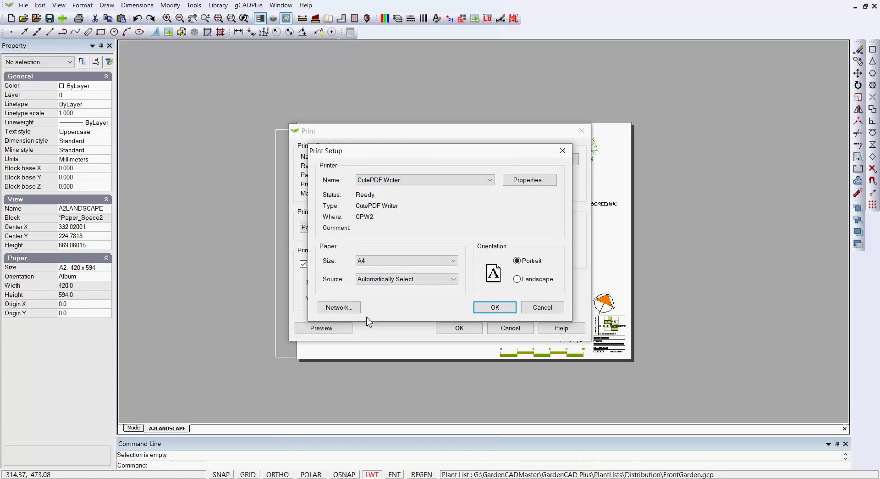
pyautogui.click(525, 278)
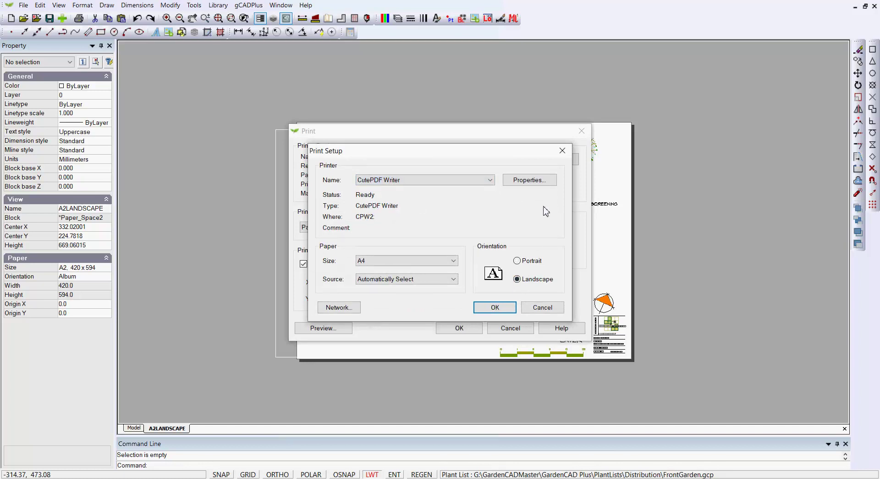
# Set A4 paper size in CutePDF Writer's advanced document options and accept them
pyautogui.click(538, 183)
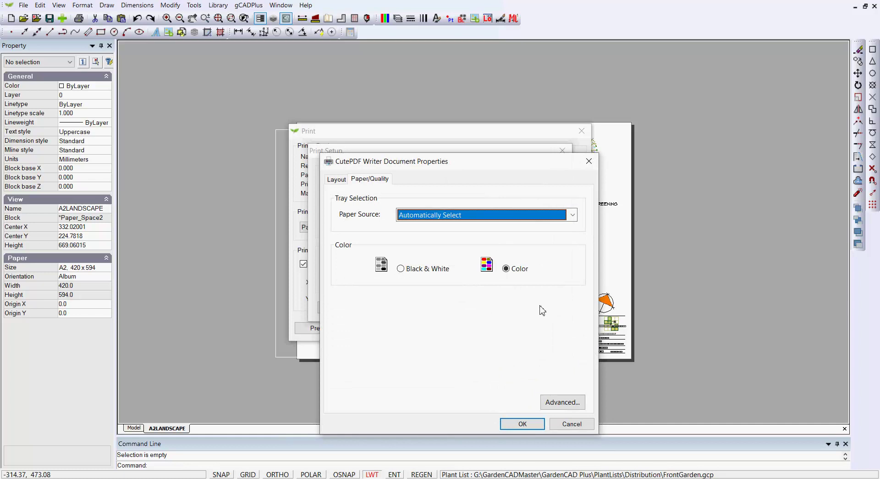
pyautogui.click(563, 402)
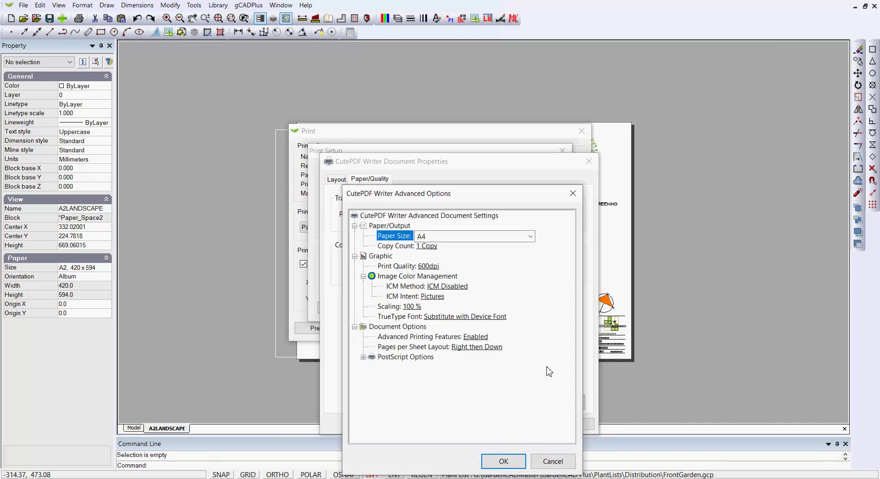
pyautogui.click(531, 236)
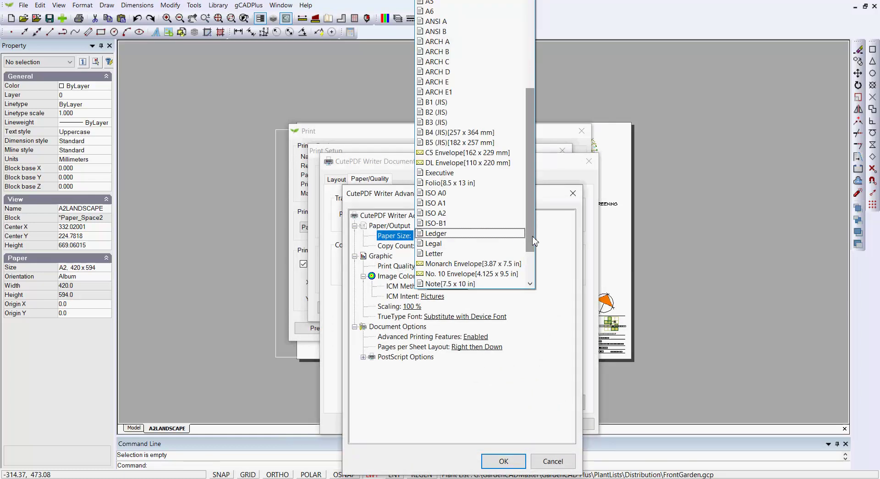
pyautogui.moveTo(533, 241); pyautogui.dragTo(550, 186)
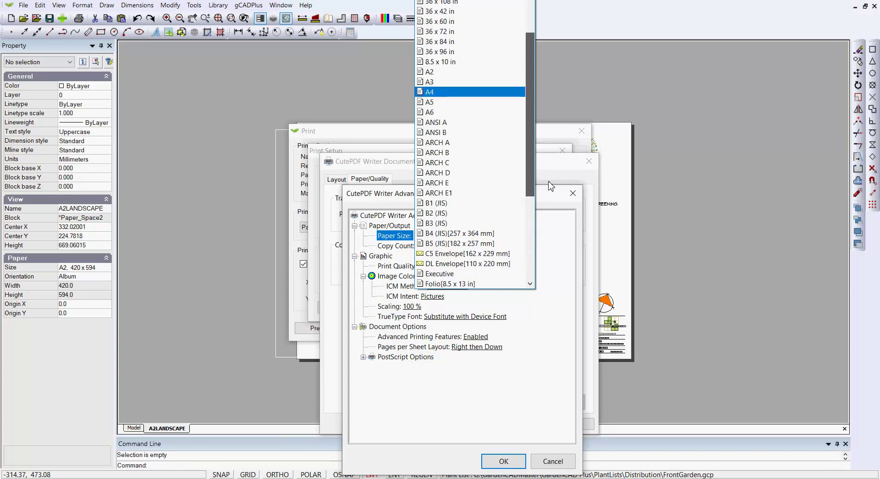
pyautogui.click(430, 93)
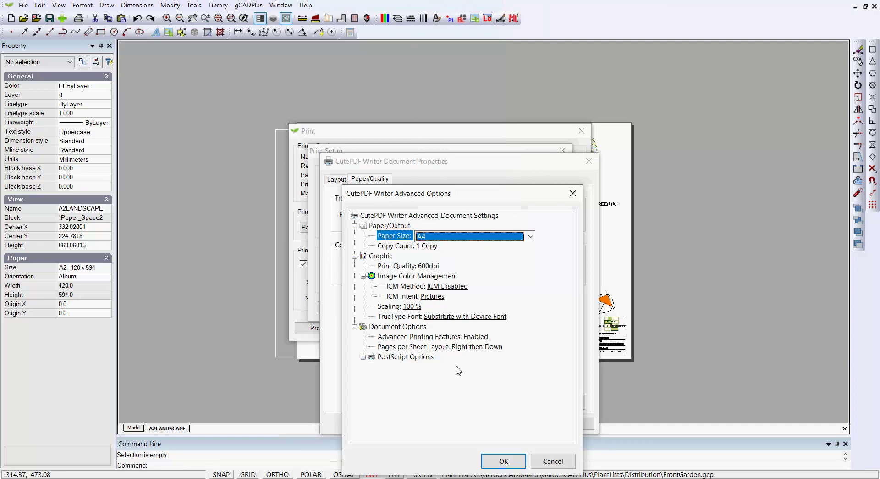
pyautogui.click(503, 461)
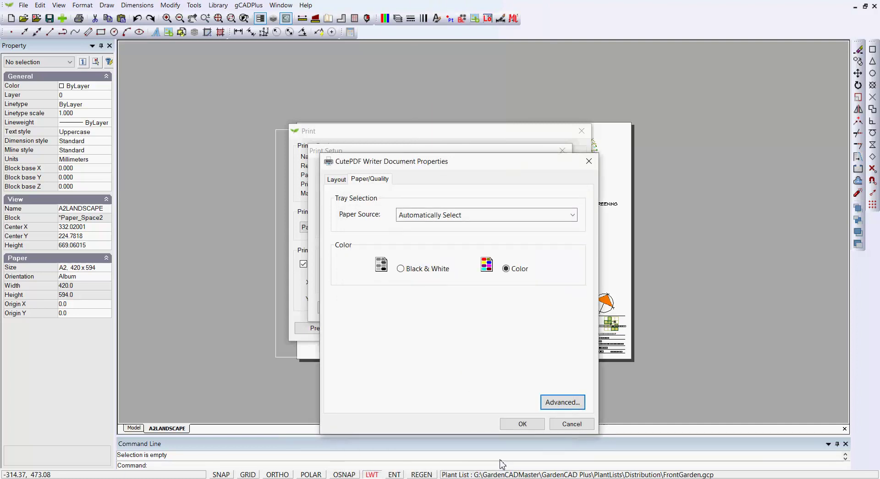
# Accept the CutePDF document properties and print setup, then preview the layout printout
pyautogui.click(534, 422)
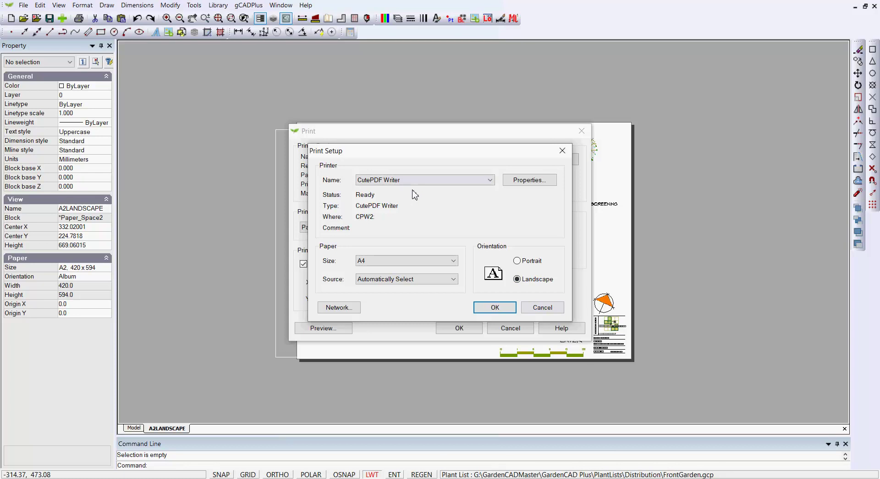
pyautogui.click(495, 308)
pyautogui.click(339, 327)
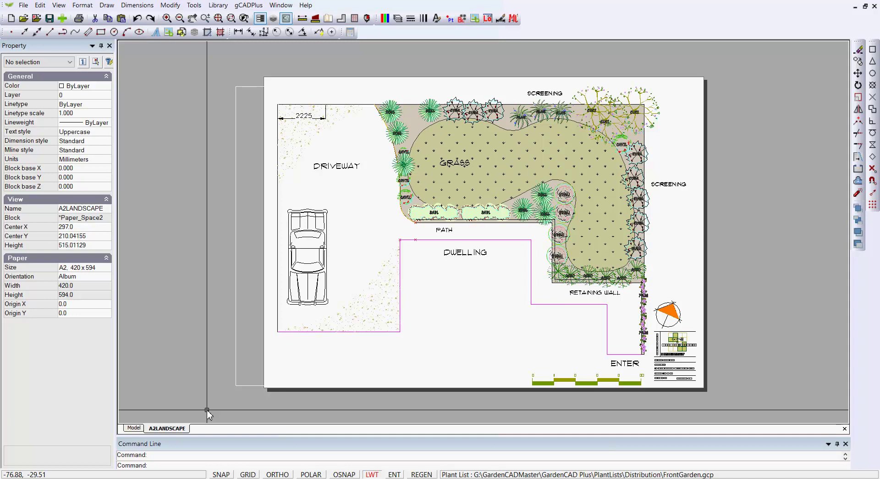
# Open the Standard plant symbol library from the Library > Plants menu
pyautogui.click(252, 6)
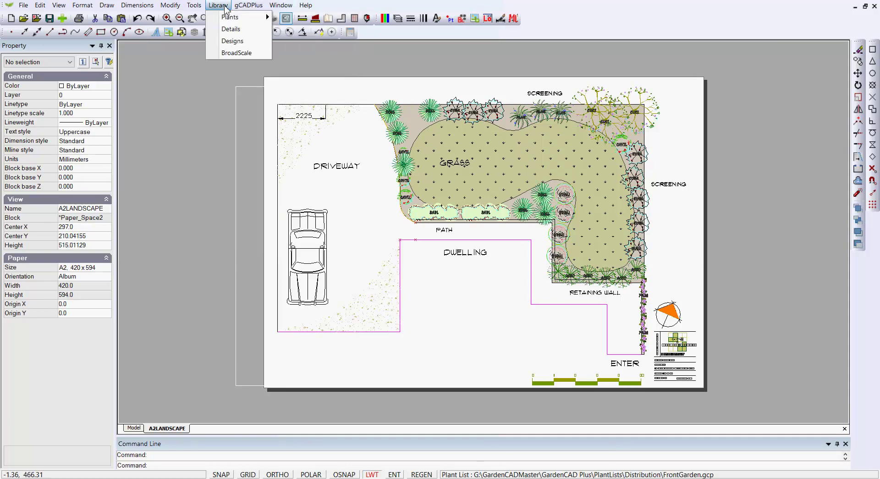
pyautogui.moveTo(279, 16)
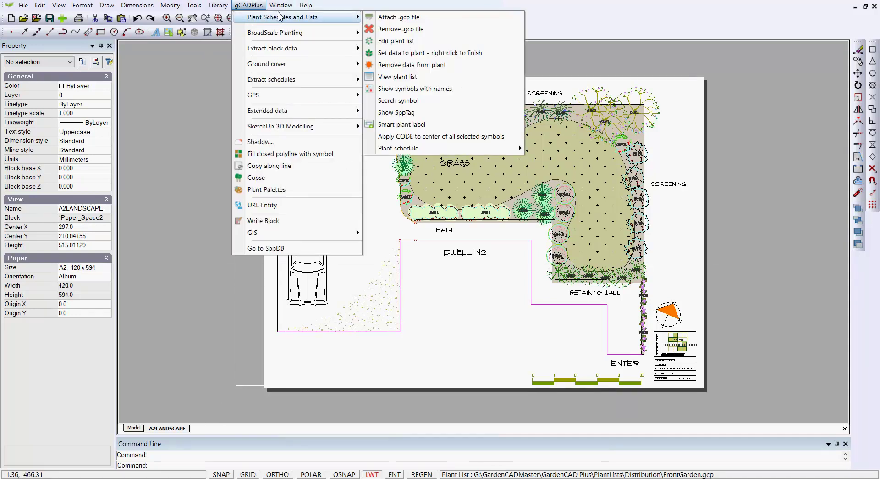
pyautogui.moveTo(219, 5)
pyautogui.moveTo(239, 19)
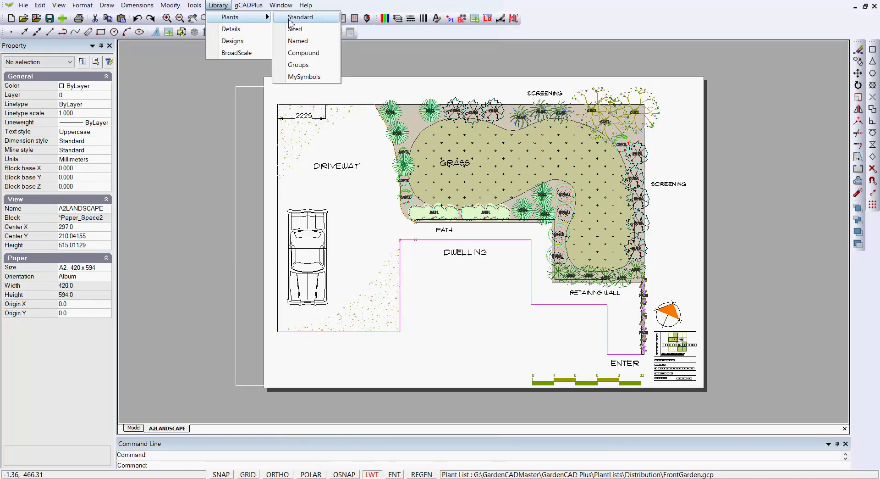
pyautogui.click(300, 18)
# Browse the plant symbol files from UPlantSymbol04.lcd down to preview UPlantSymbol26.lcd
pyautogui.click(322, 257)
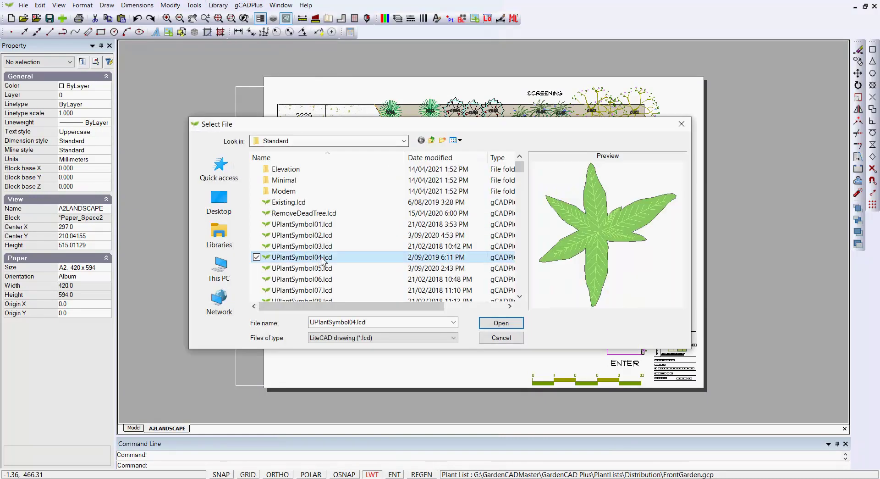
pyautogui.click(334, 266)
pyautogui.press('Down')
pyautogui.press('Down')
pyautogui.press('Down')
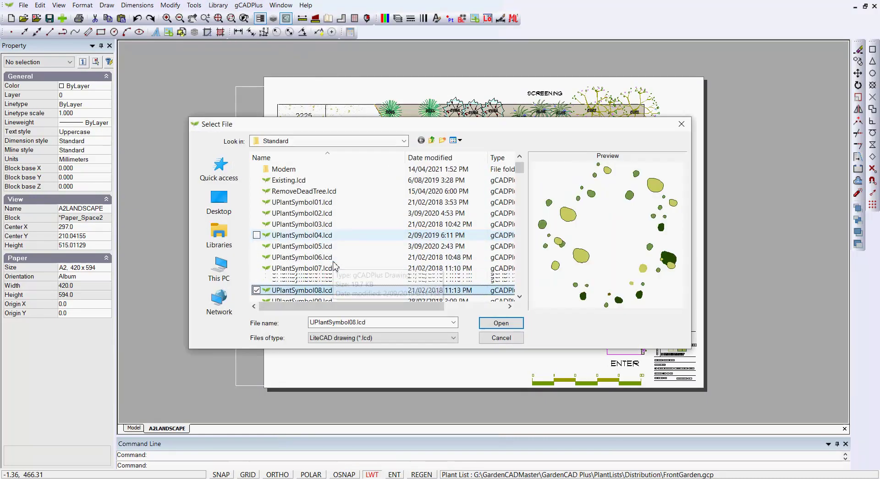
pyautogui.press('Down')
pyautogui.press('Down')
pyautogui.press('Down')
pyautogui.press('Down')
pyautogui.press('Down')
pyautogui.press('Down')
pyautogui.press('Down')
pyautogui.press('Down')
pyautogui.press('Down')
pyautogui.press('Down')
pyautogui.press('Down')
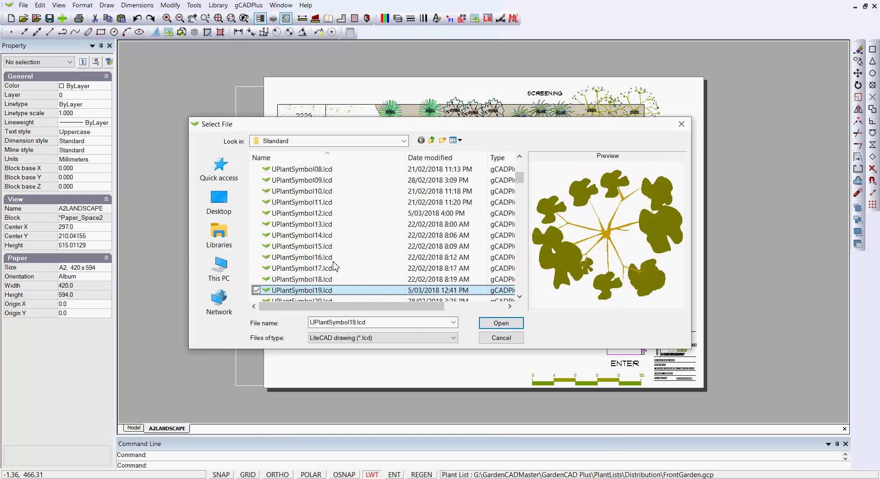
pyautogui.press('Down')
pyautogui.press('Down')
pyautogui.press('Down')
pyautogui.press('Down')
pyautogui.press('Down')
pyautogui.press('Down')
pyautogui.press('Down')
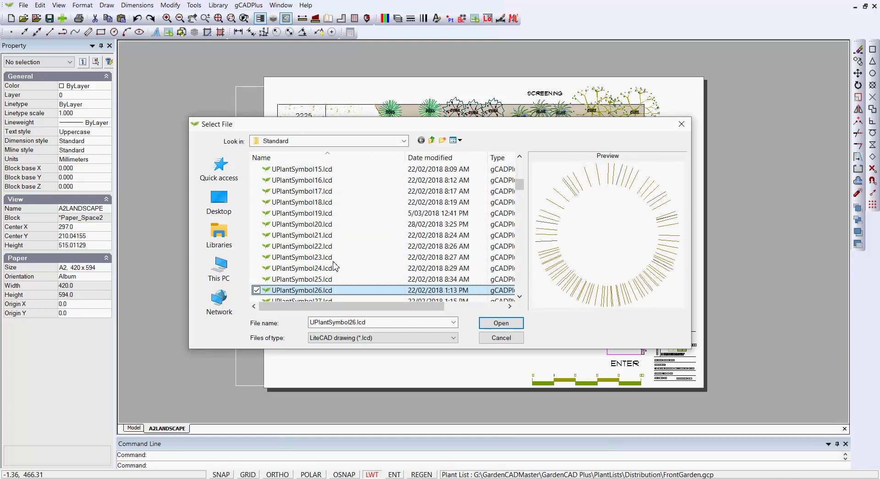